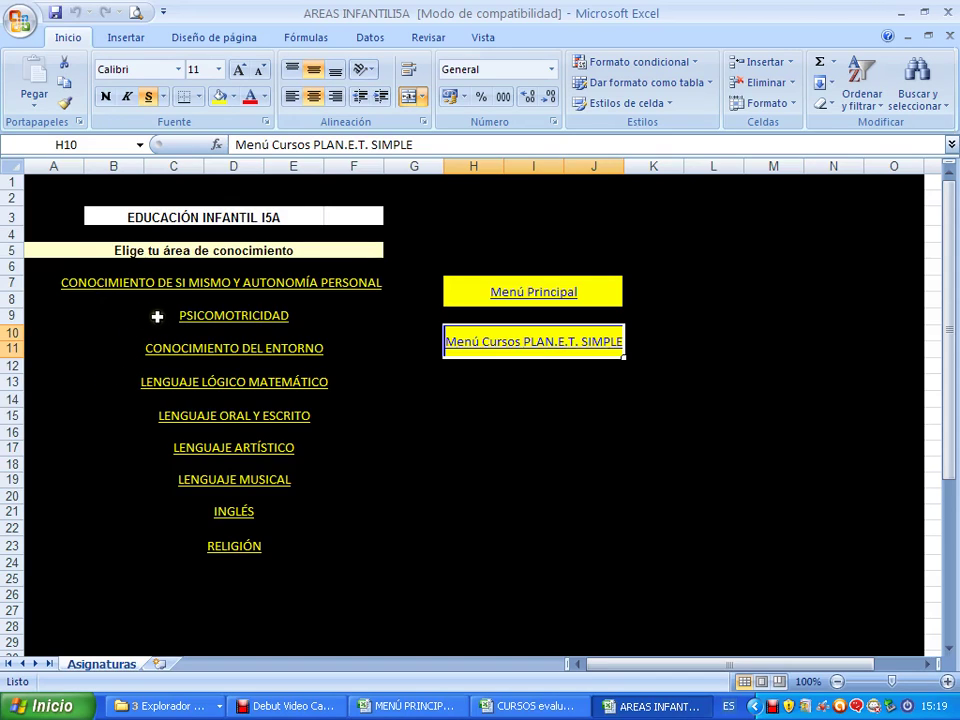
From the Conocimiento del Entorno menu, open Configurar plantilla and cancel the circular-reference warning.
click(195, 352)
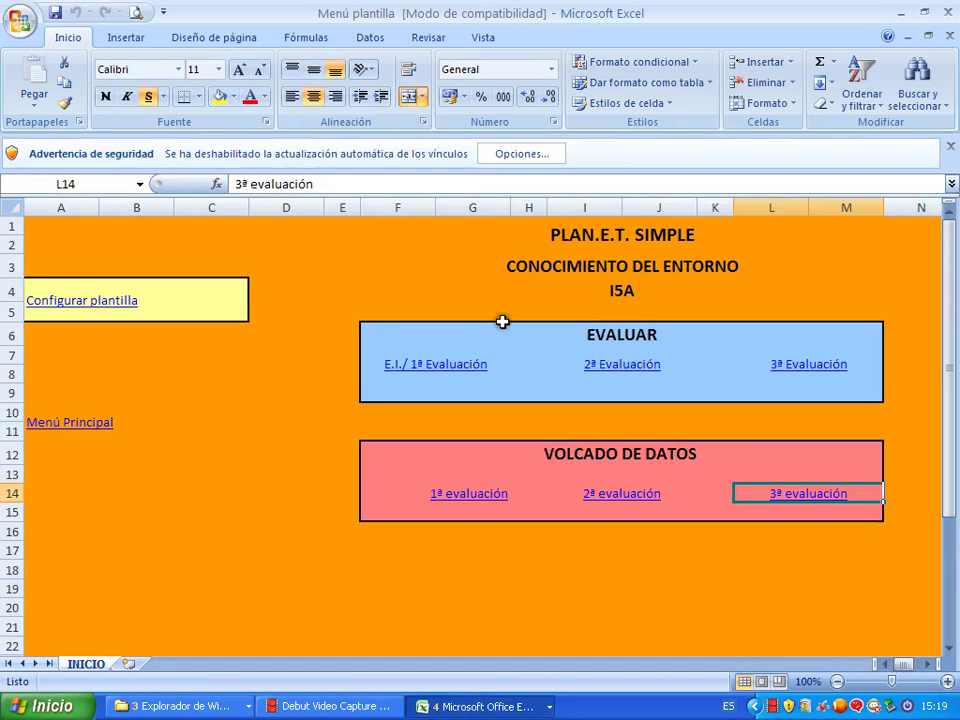
click(584, 299)
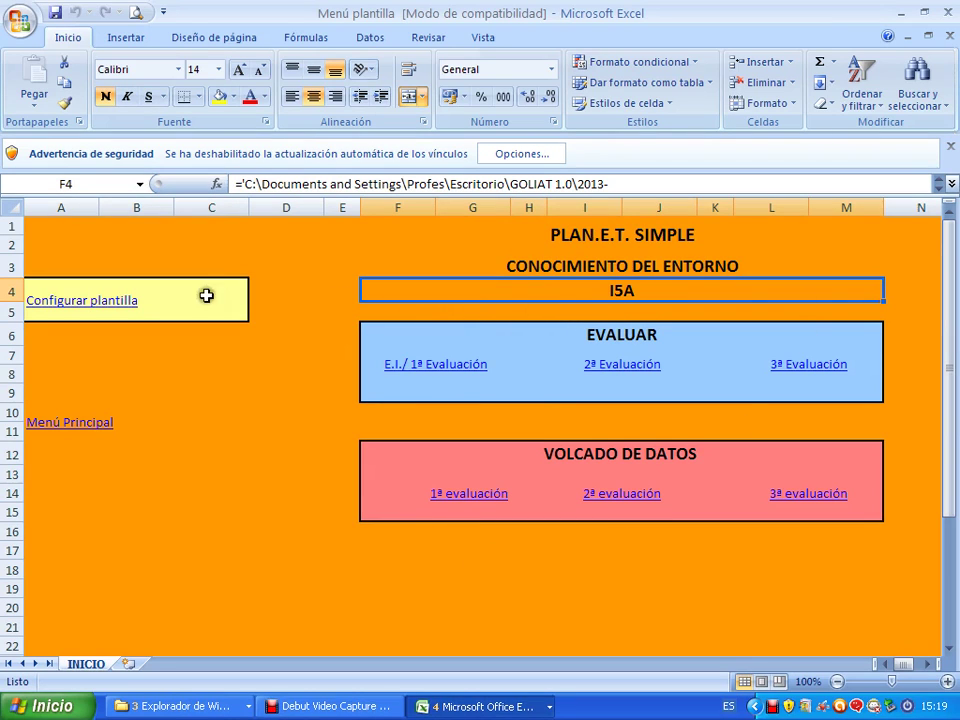
click(122, 300)
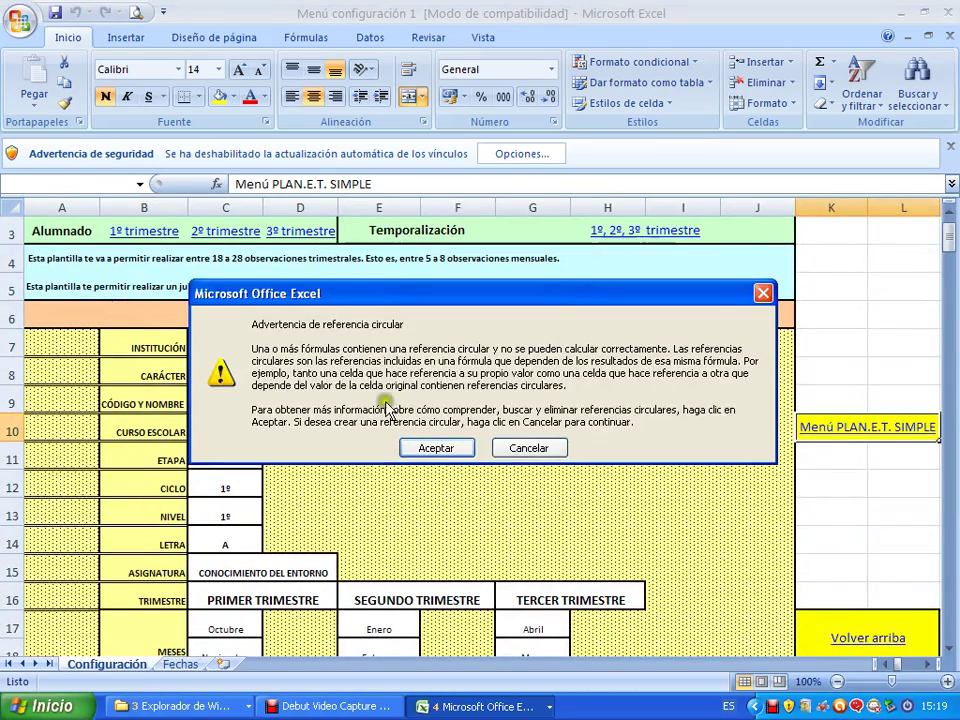
click(507, 447)
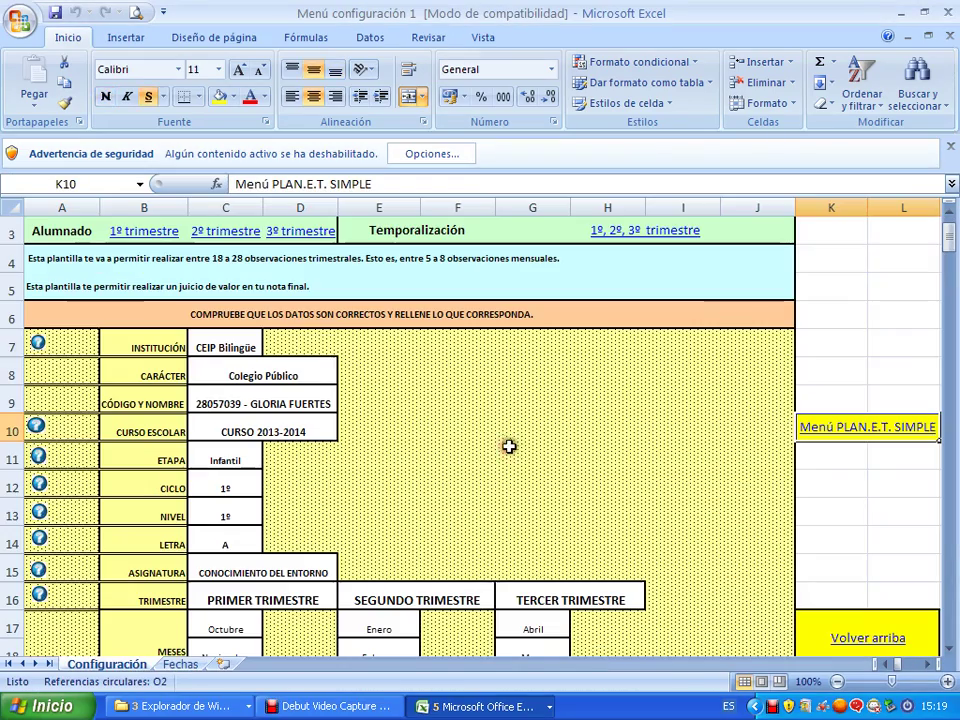
Go to the 1º trimestre Grupo-clase section and inspect the teacher role and name lists without choosing.
click(164, 233)
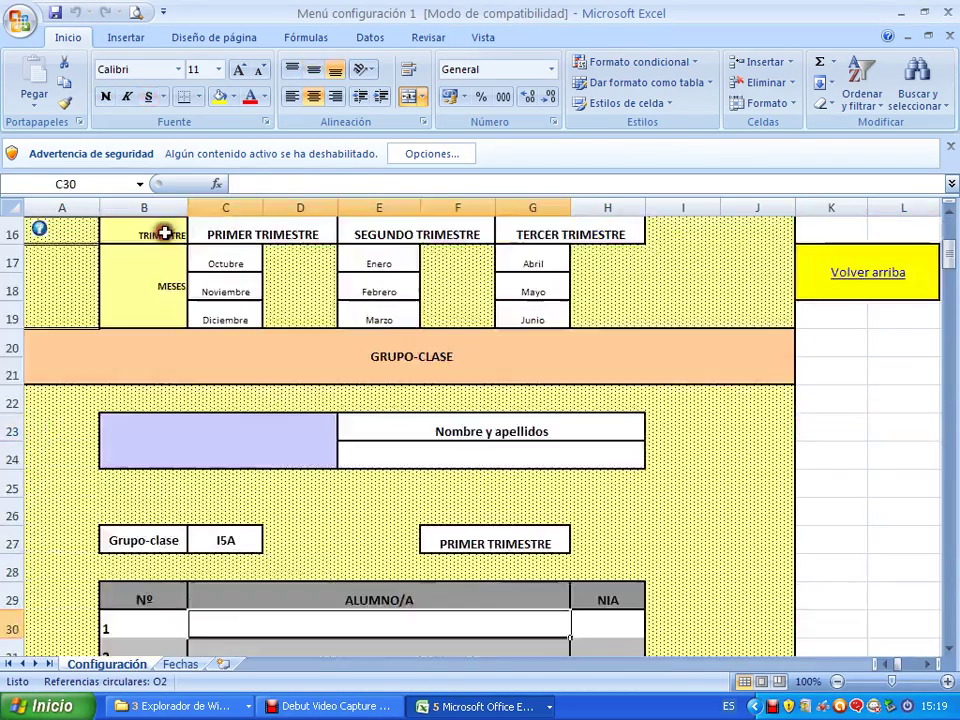
scroll(373, 403, down, 3)
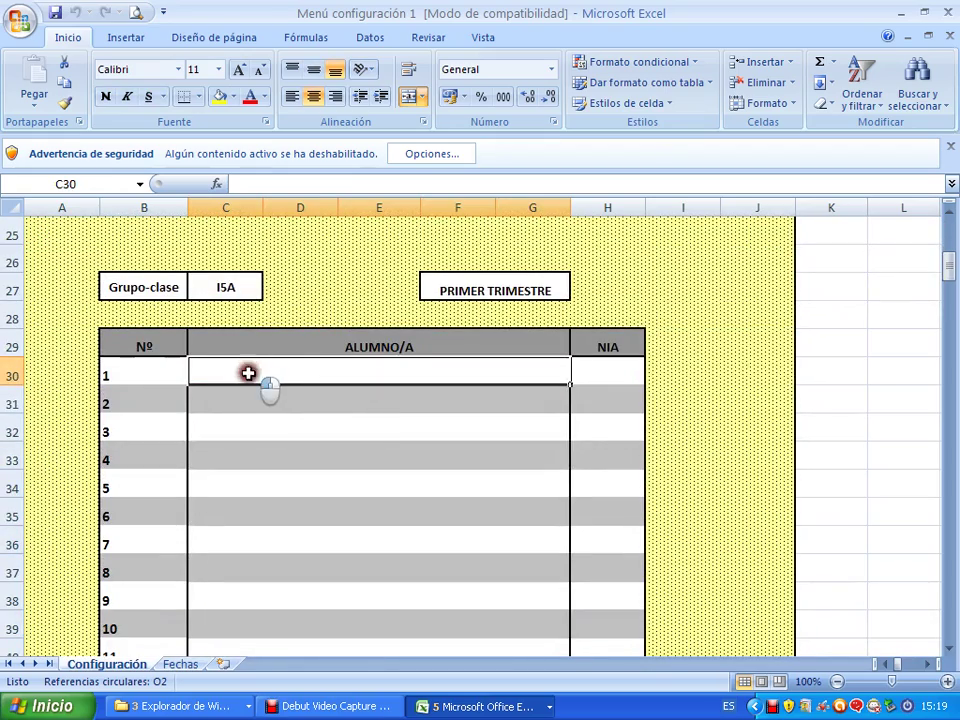
drag(248, 373, 281, 414)
scroll(330, 416, up, 1)
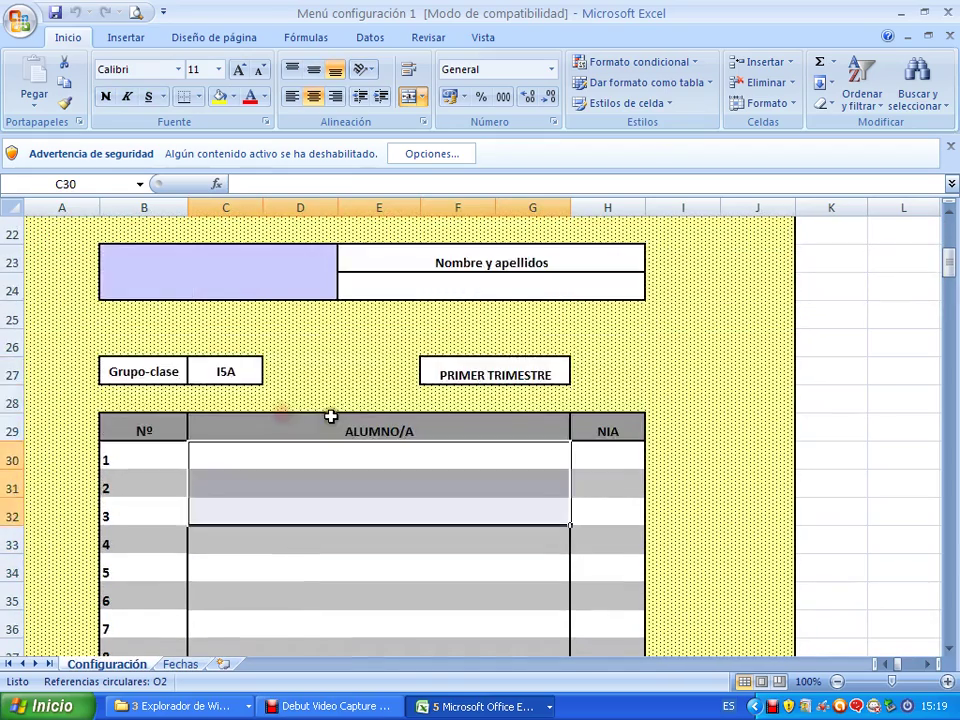
scroll(330, 416, up, 2)
click(301, 430)
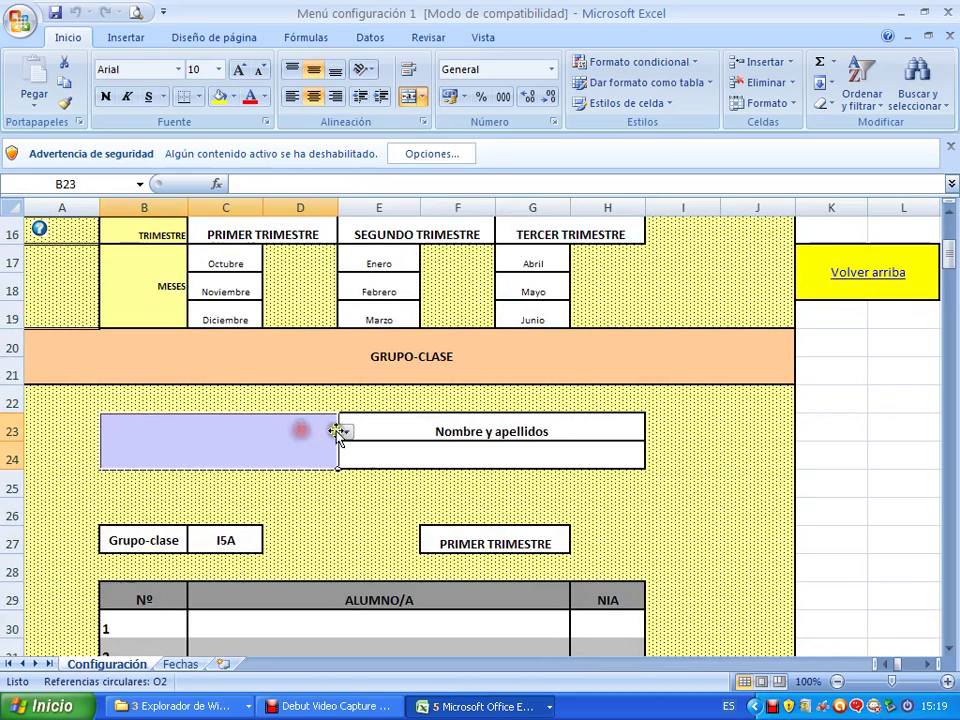
click(345, 431)
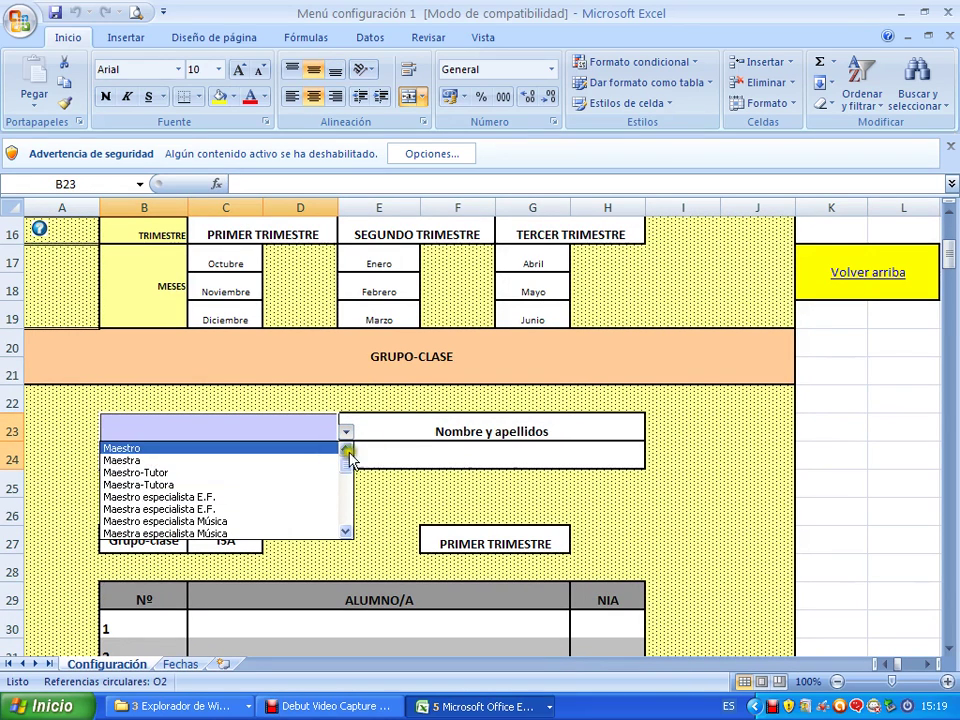
click(418, 448)
click(422, 450)
click(652, 460)
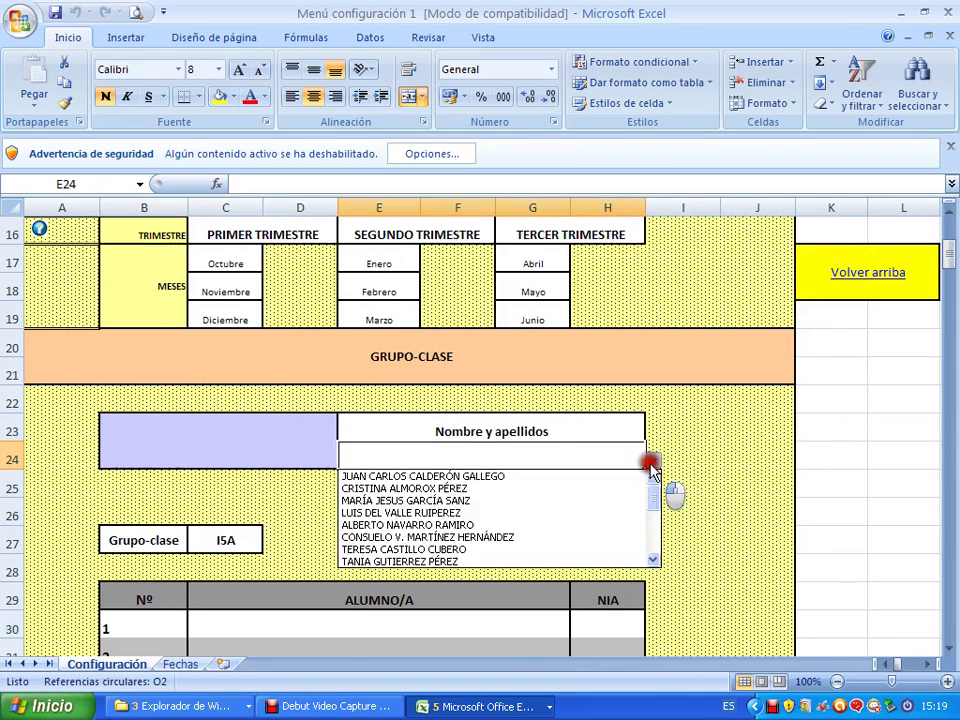
click(569, 460)
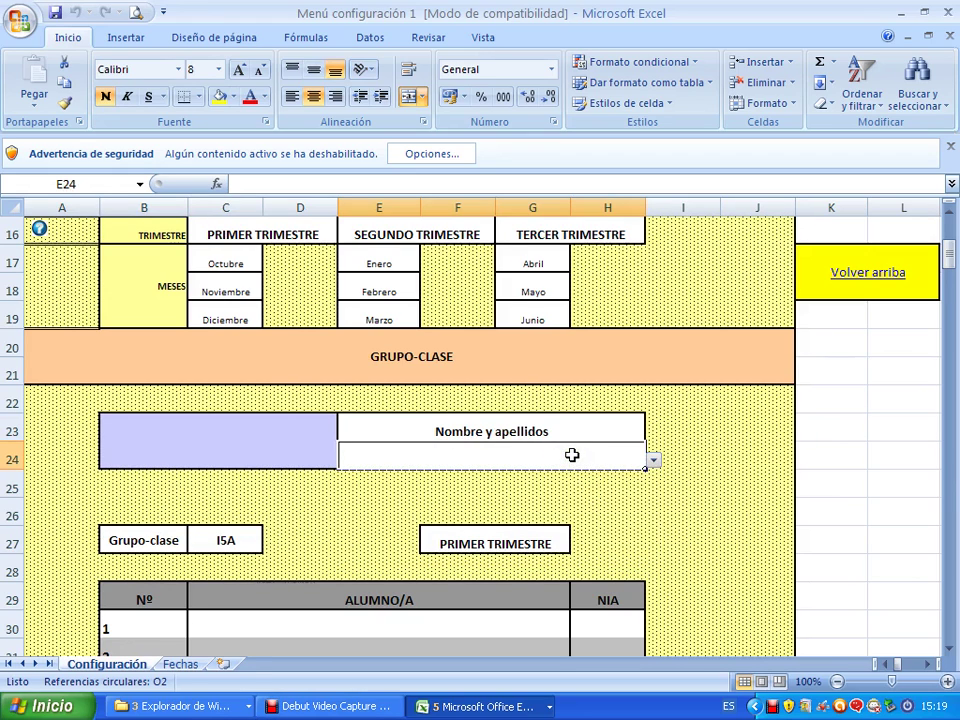
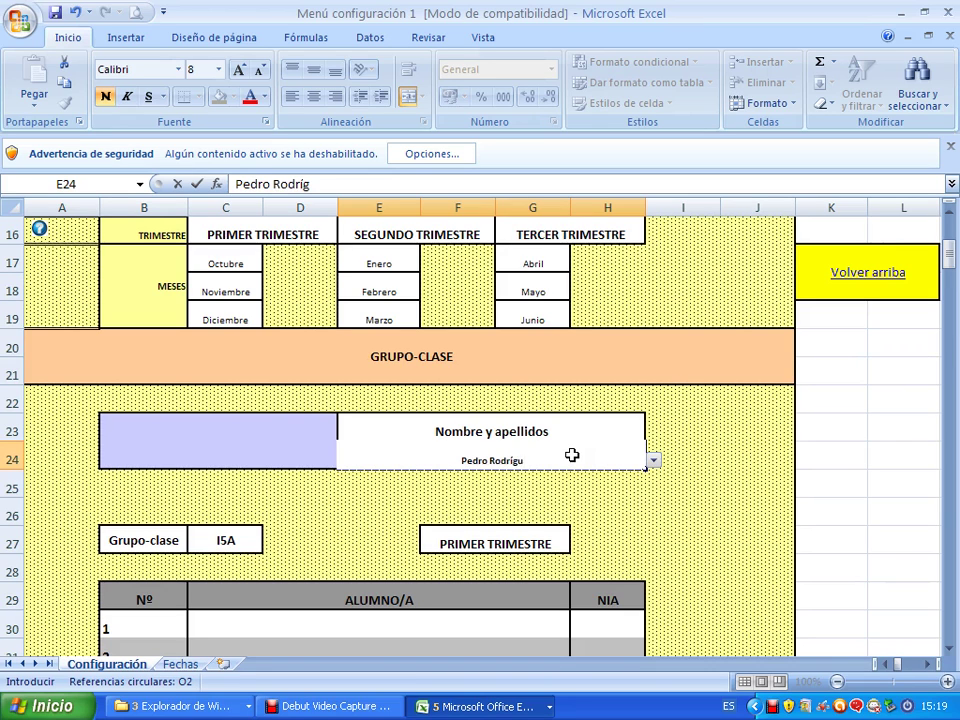
Enter the teacher's full name in E24 and accept the new Profesorado prompt.
key(Return)
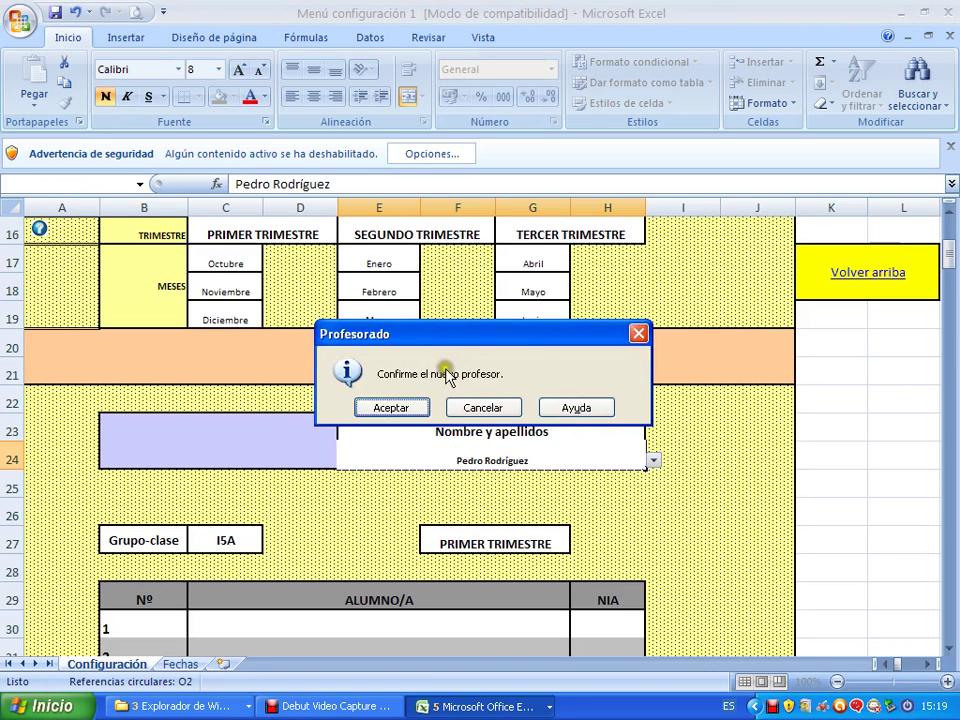
click(410, 406)
scroll(589, 479, up, 1)
scroll(589, 479, up, 3)
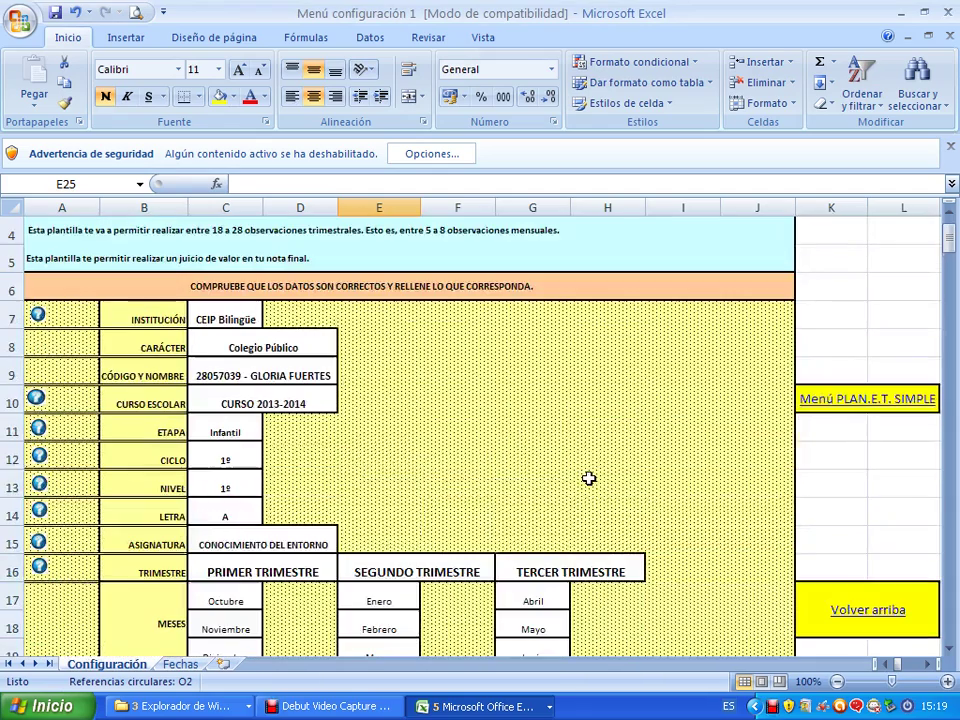
Jump to the 1º, 2º, 3º trimestre scheduling section of the configuration sheet.
click(272, 544)
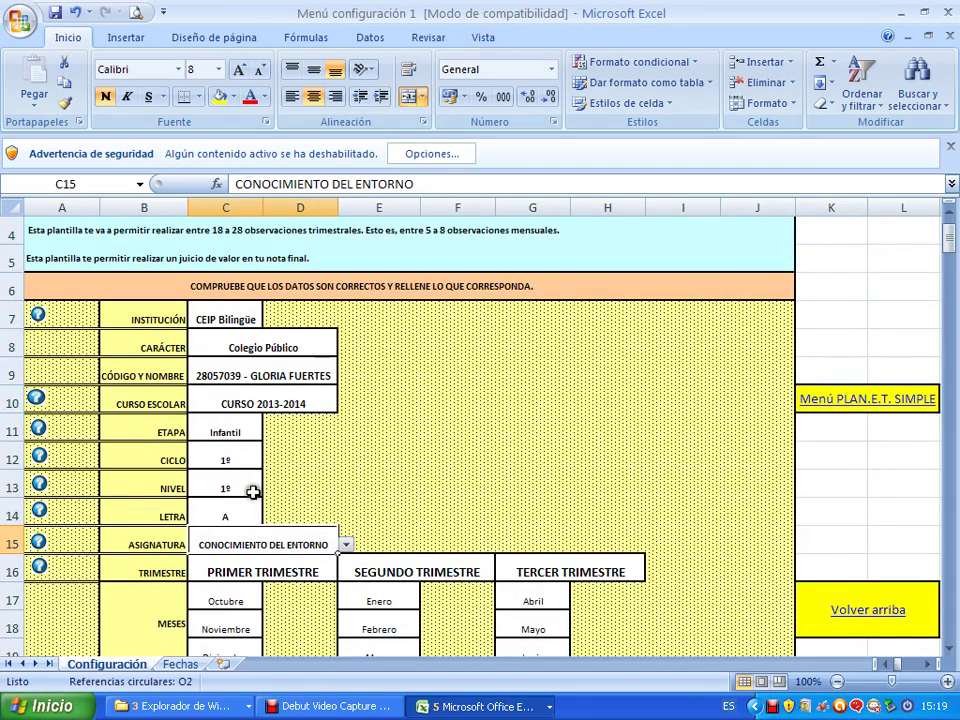
scroll(337, 507, up, 1)
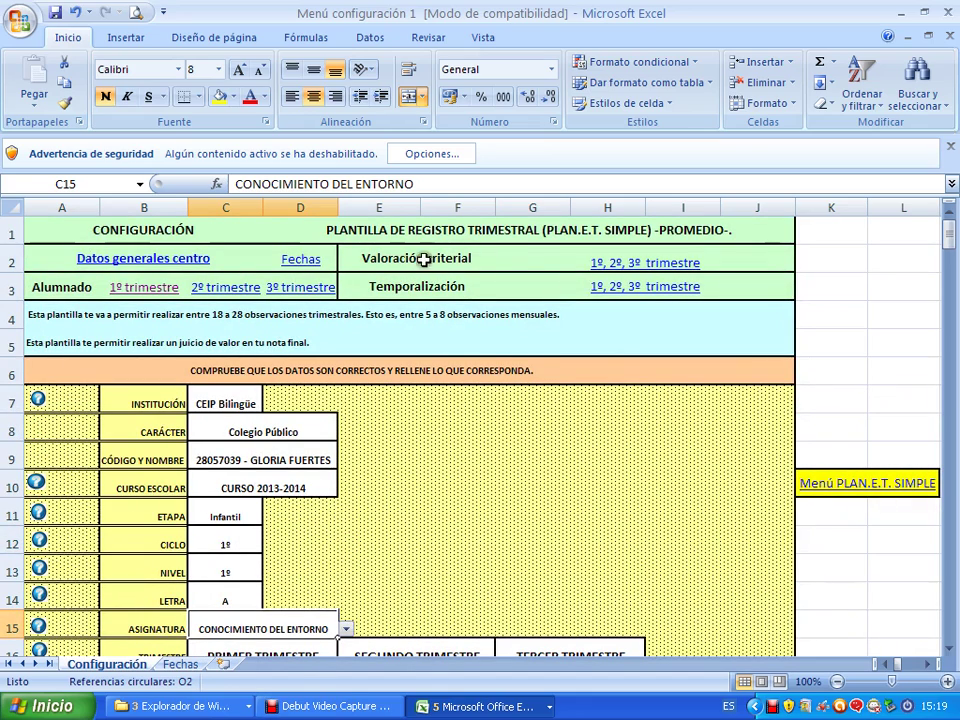
click(619, 291)
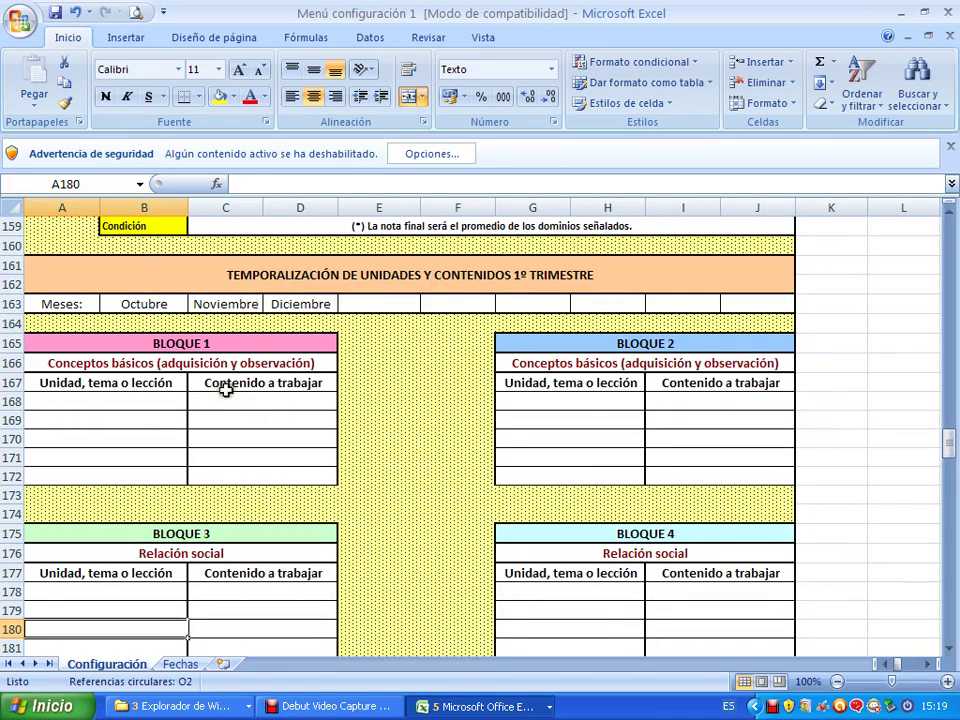
Review the formulas behind the Bloque 1 to Bloque 6 criterion headings.
click(129, 366)
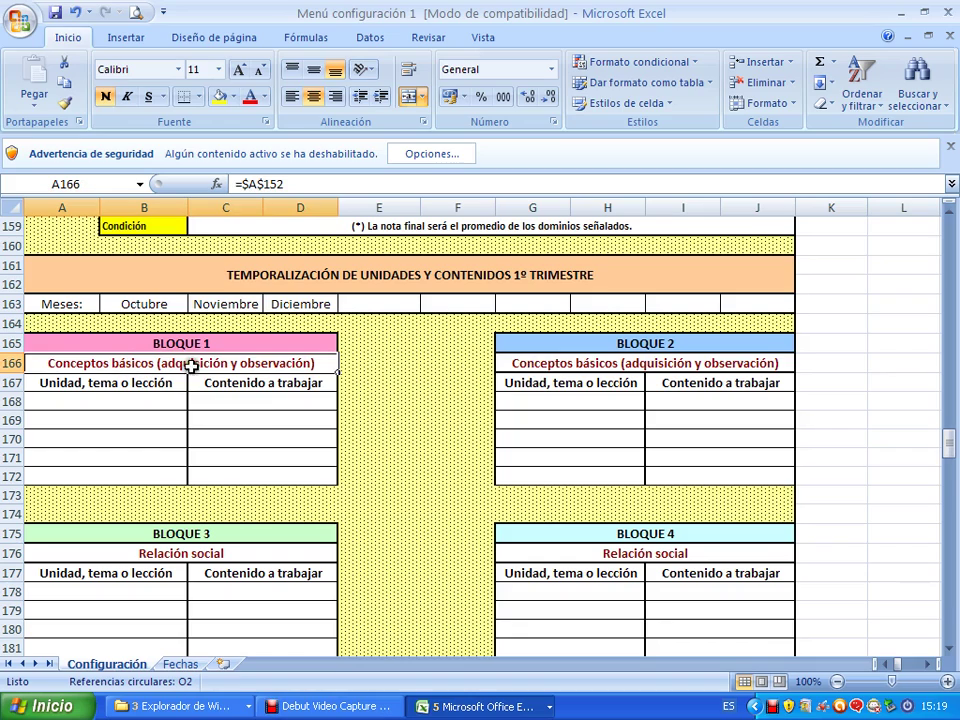
click(621, 364)
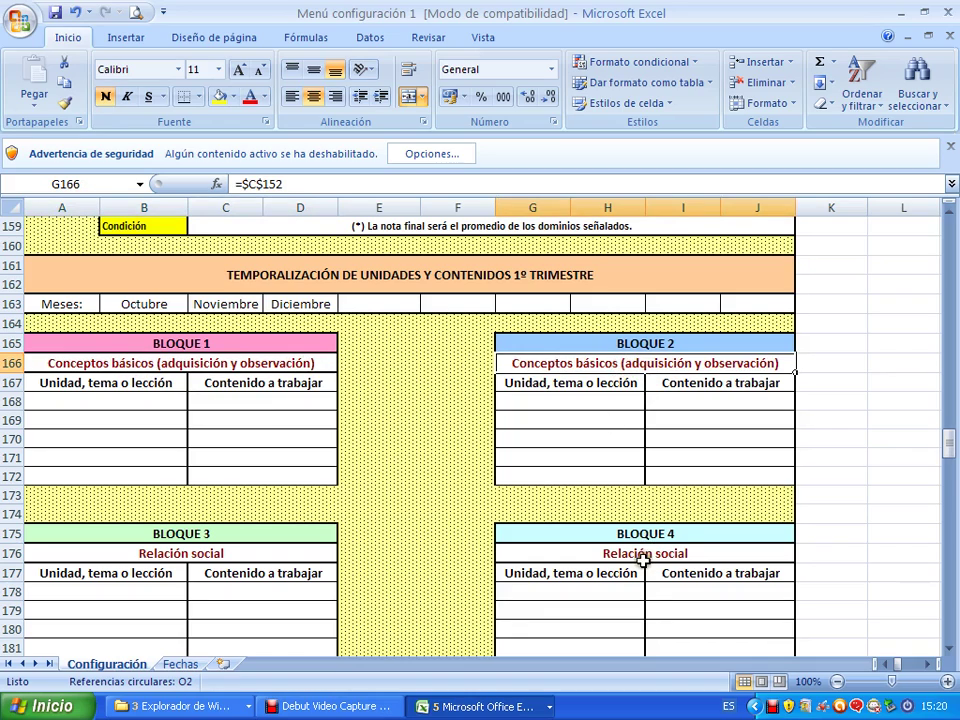
click(642, 555)
click(240, 552)
scroll(317, 499, down, 5)
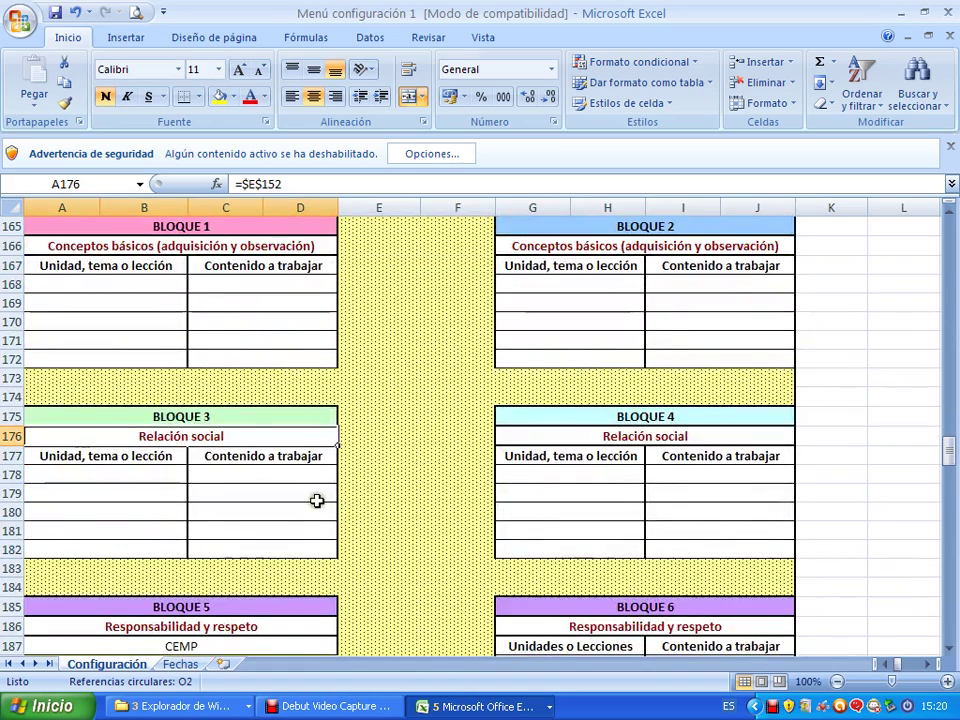
click(297, 458)
click(600, 455)
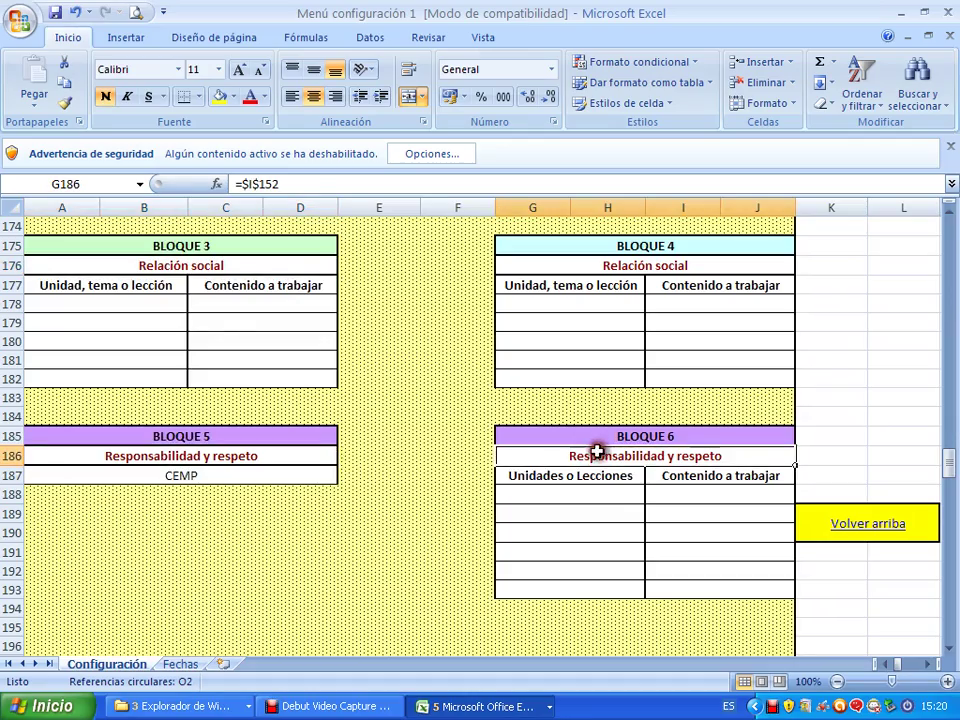
scroll(447, 394, up, 4)
scroll(447, 394, up, 2)
click(311, 424)
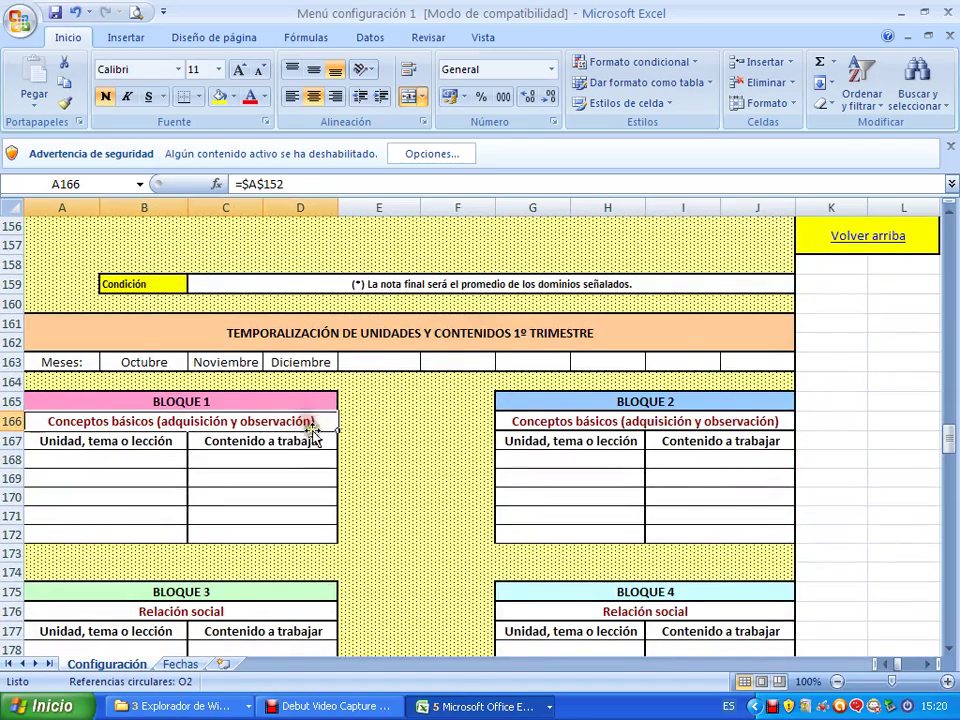
scroll(538, 397, up, 2)
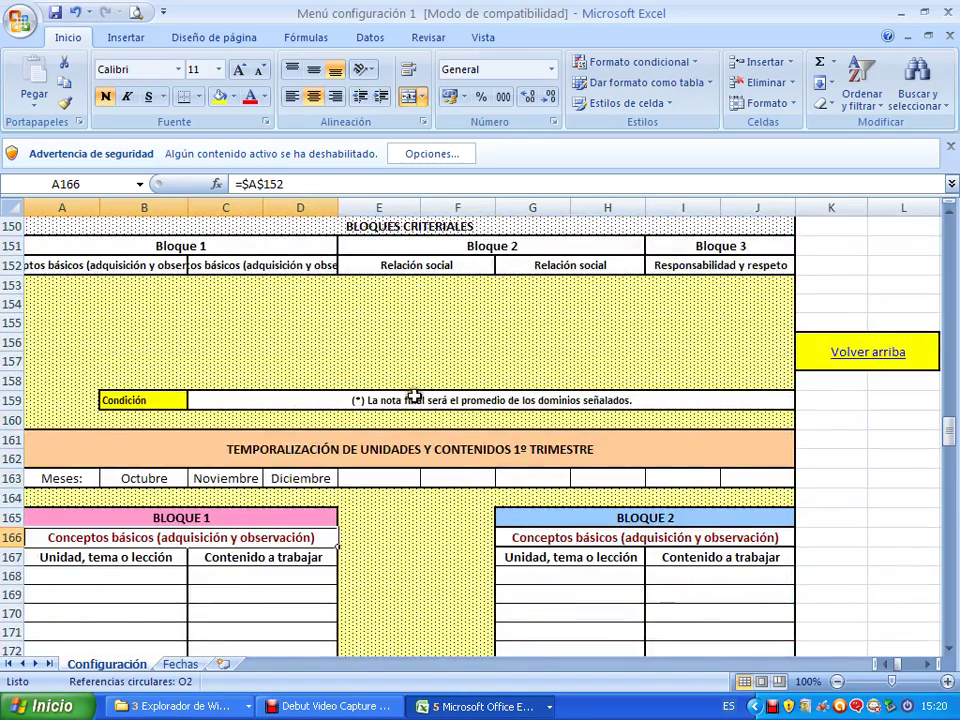
scroll(413, 396, up, 1)
Open the first Dominio cell's (E148) option list and close it without changing anything.
click(392, 456)
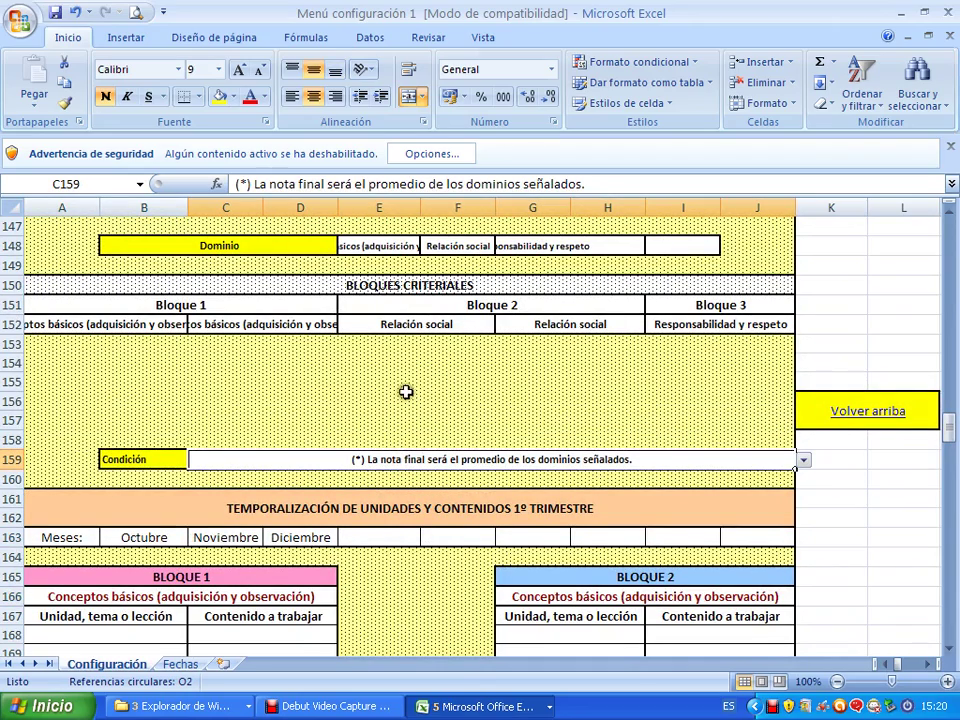
scroll(645, 440, up, 1)
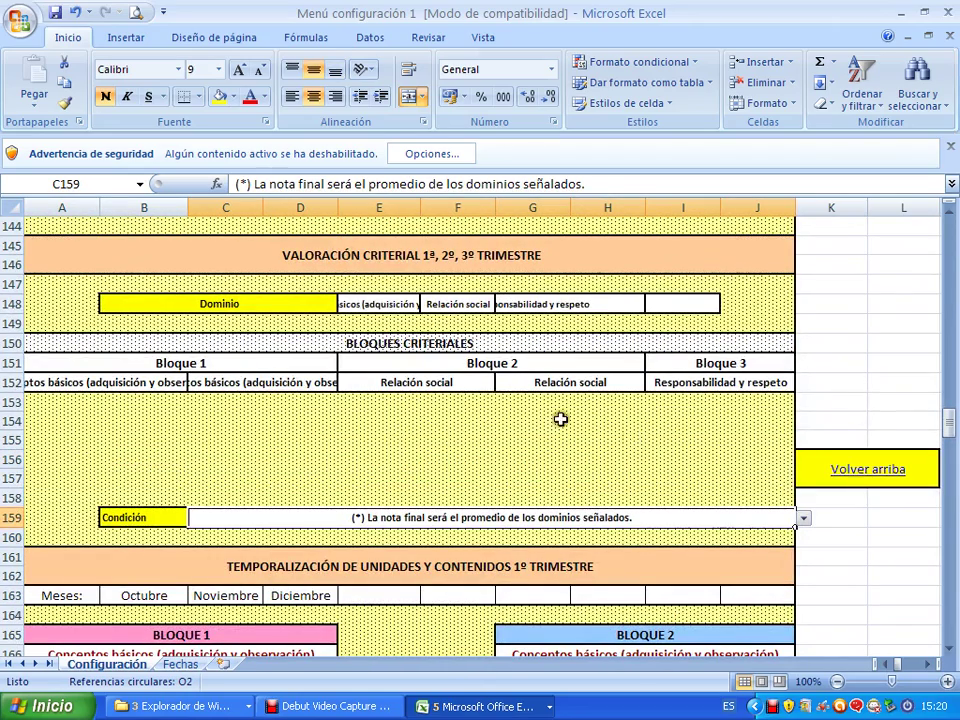
click(392, 314)
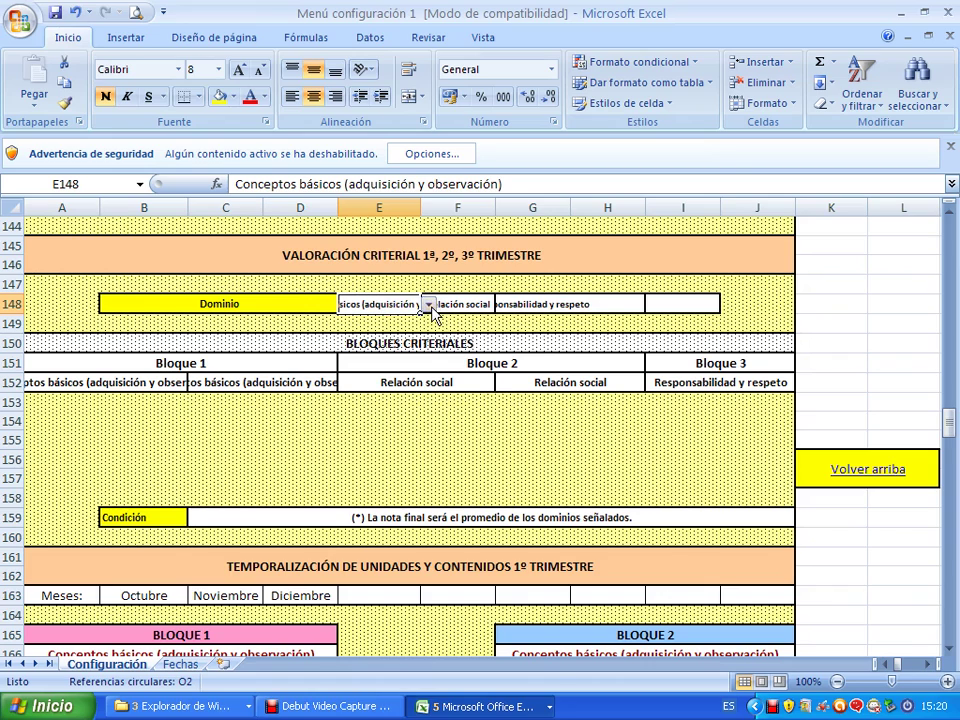
click(428, 304)
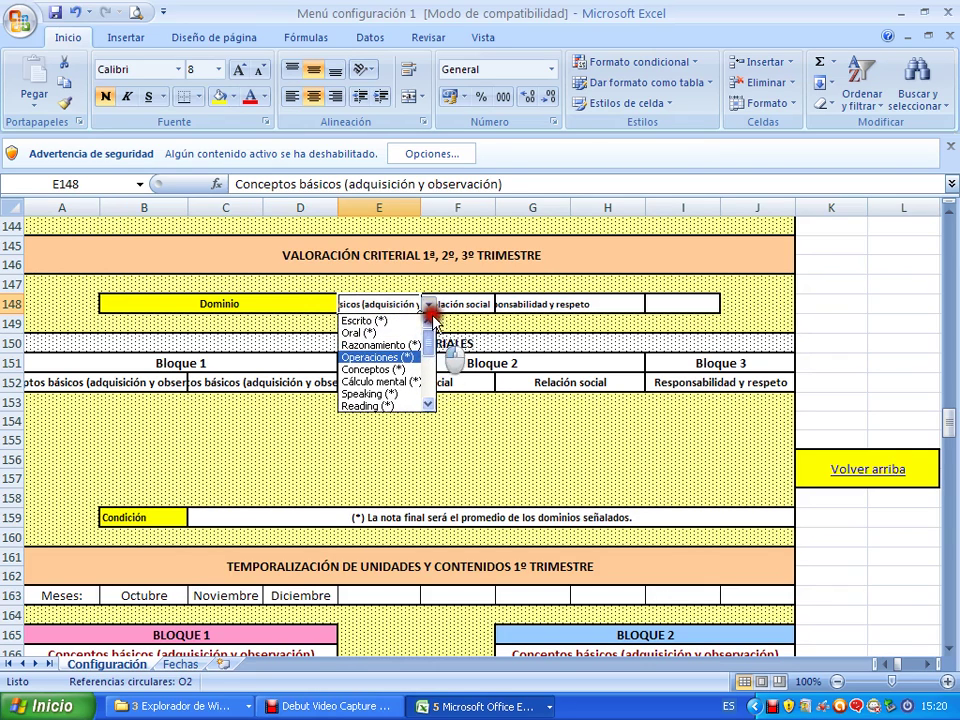
click(398, 311)
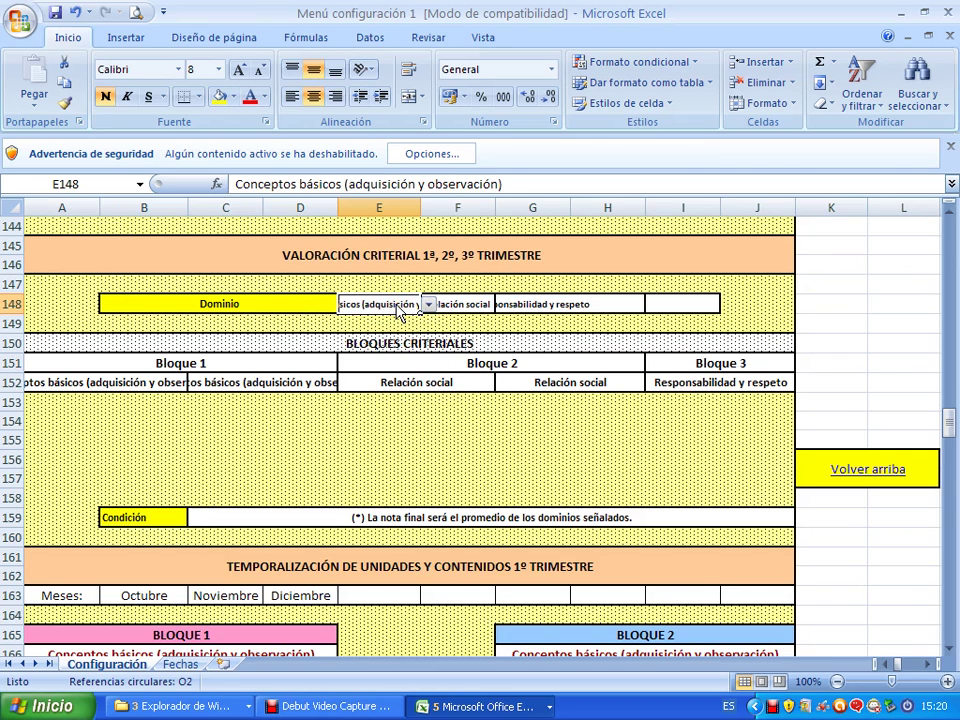
Enter Conceptos básicos as the first Dominio in E148 and accept adding the new criterion.
scroll(398, 311, down, 1)
scroll(417, 328, up, 2)
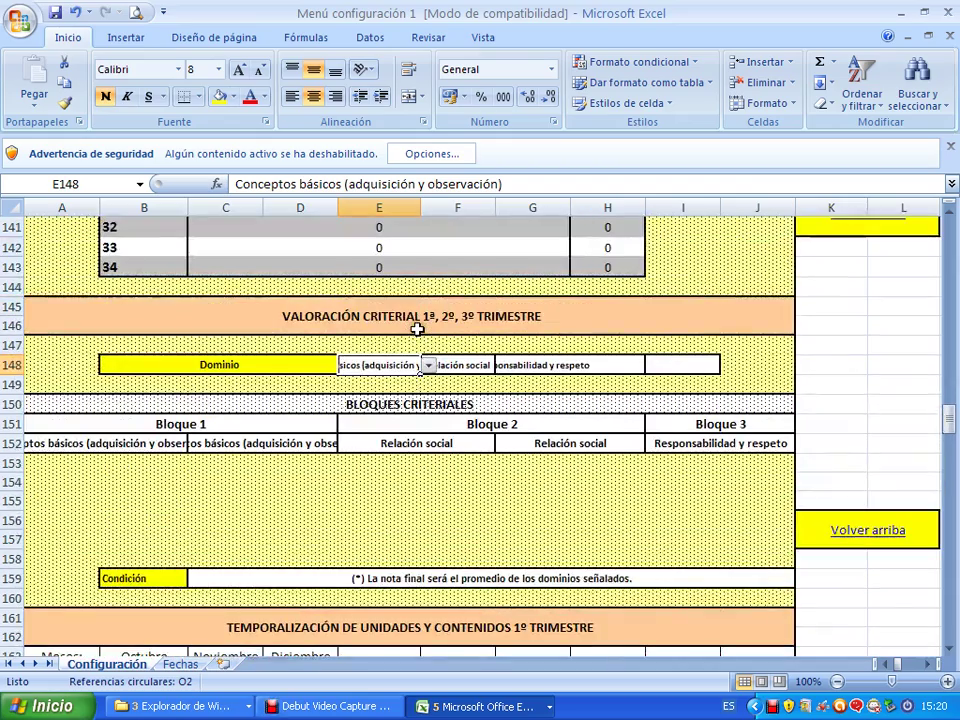
text(C)
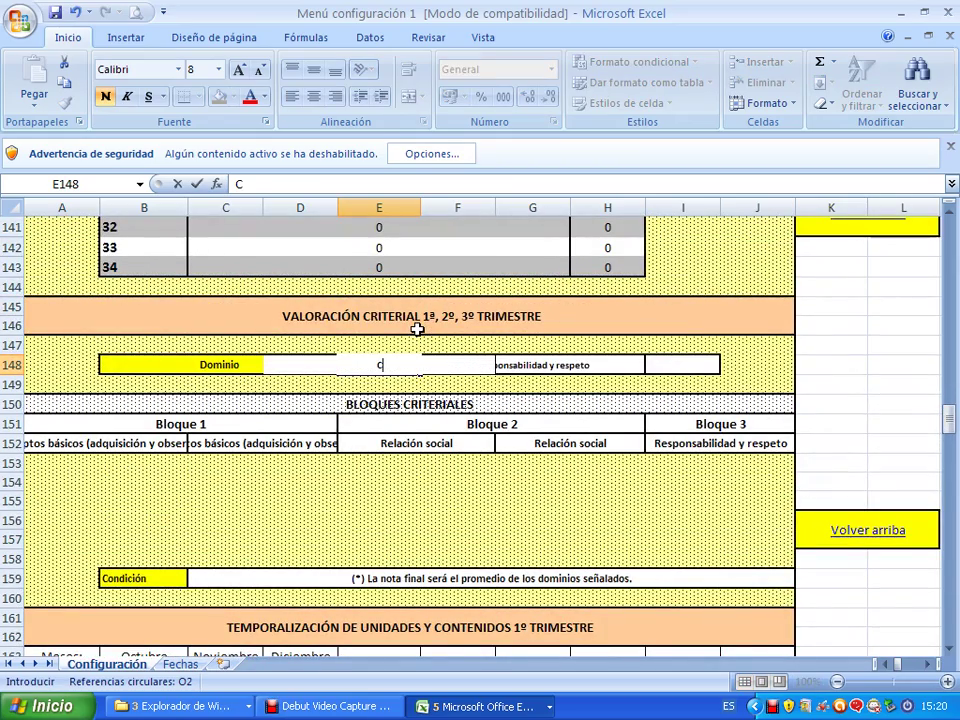
text(onceptos bça)
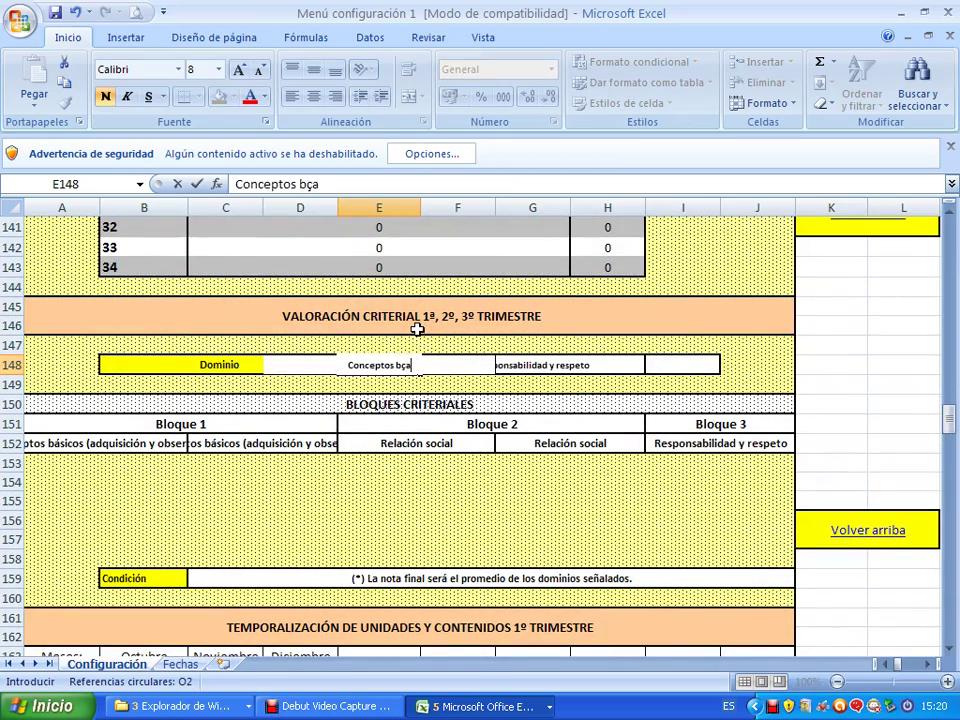
text(icos)
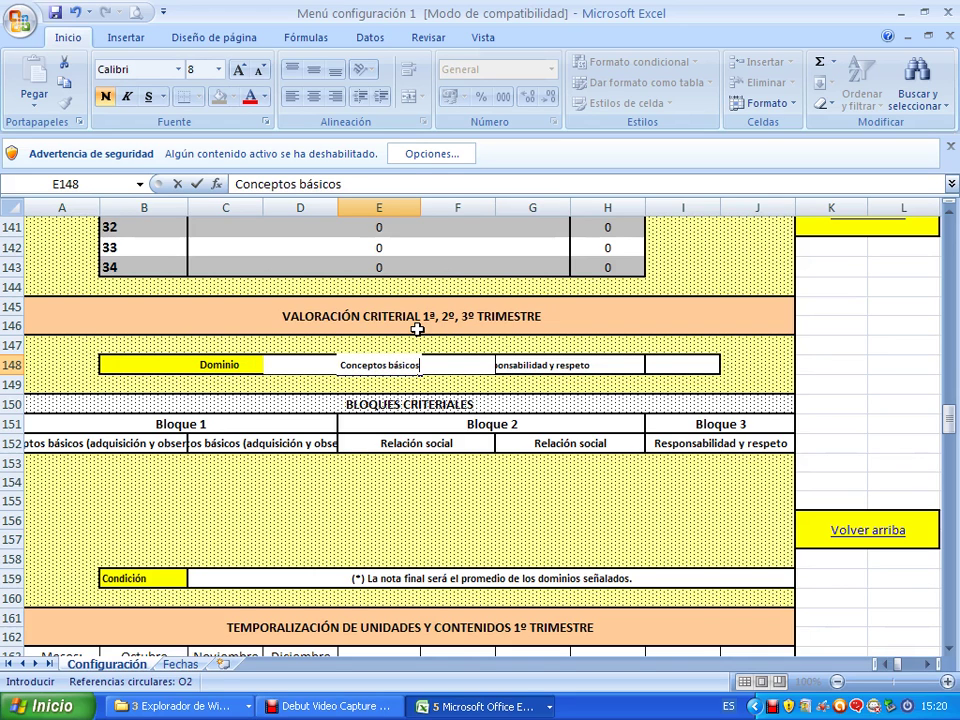
key(Return)
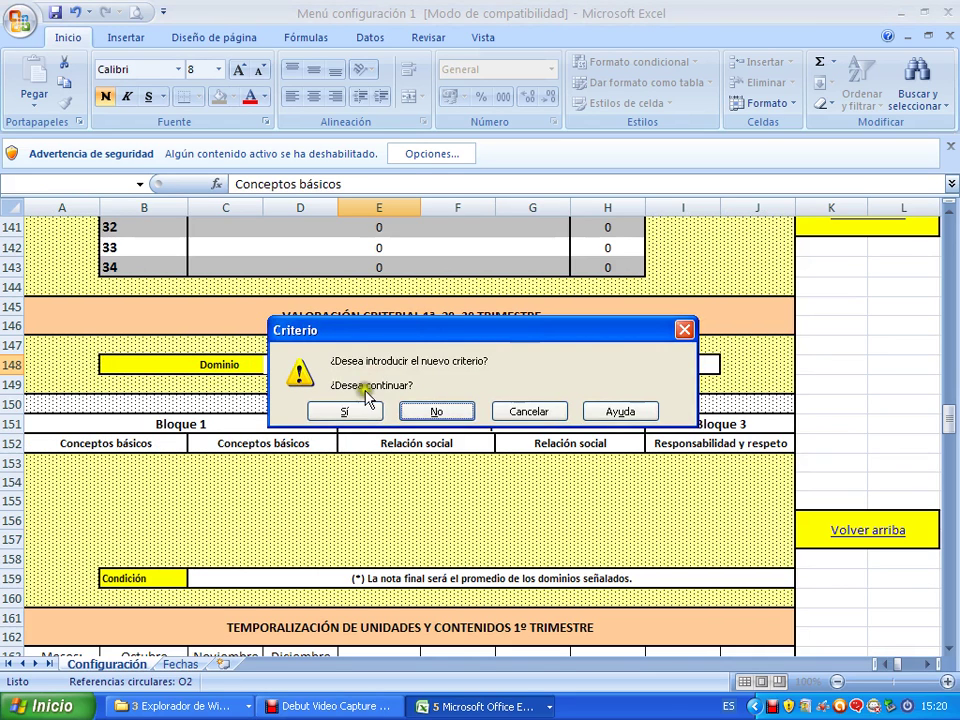
click(345, 410)
Verify the Bloque 1 planning heading and the Conceptos básicos, Relación social, Responsabilidad y respeto domain entries.
scroll(356, 405, down, 1)
scroll(350, 406, down, 3)
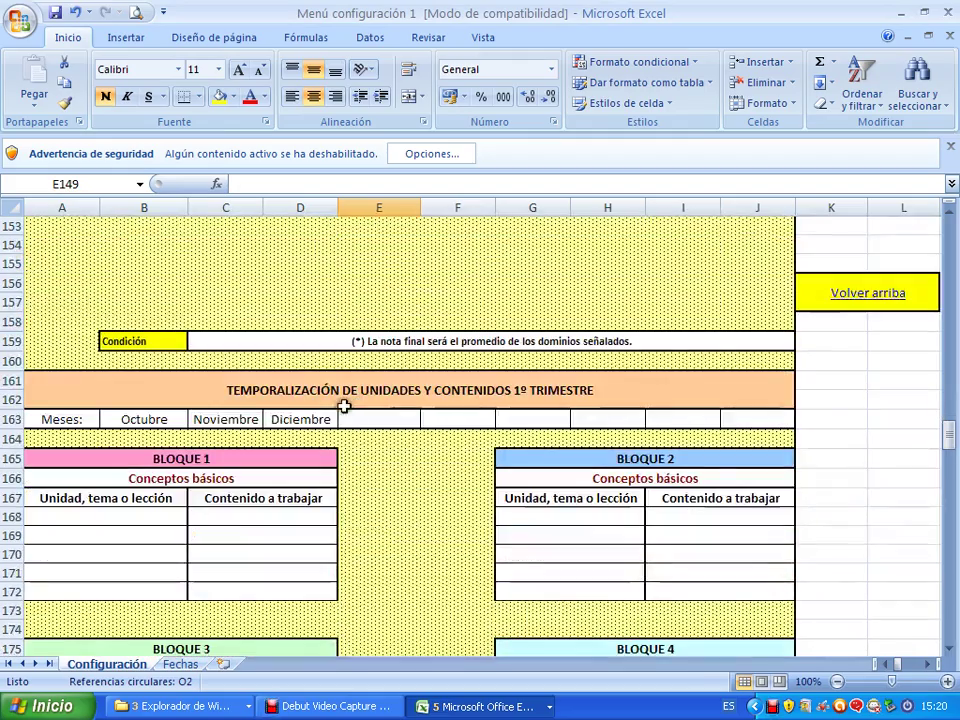
click(208, 478)
scroll(313, 436, up, 2)
scroll(313, 436, up, 3)
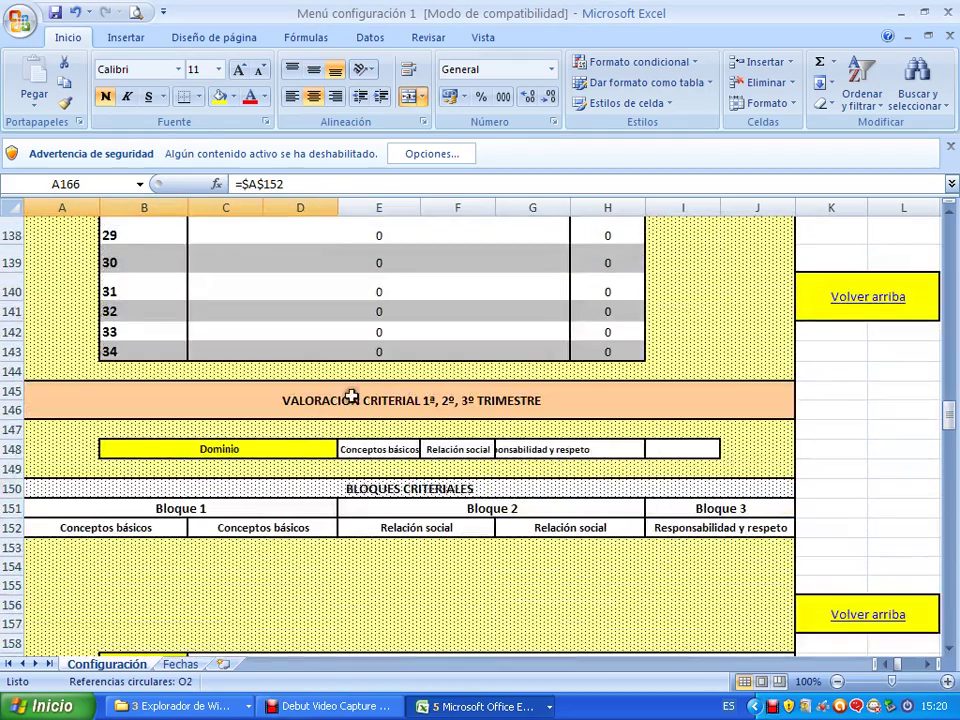
click(375, 448)
click(450, 448)
click(556, 452)
click(626, 448)
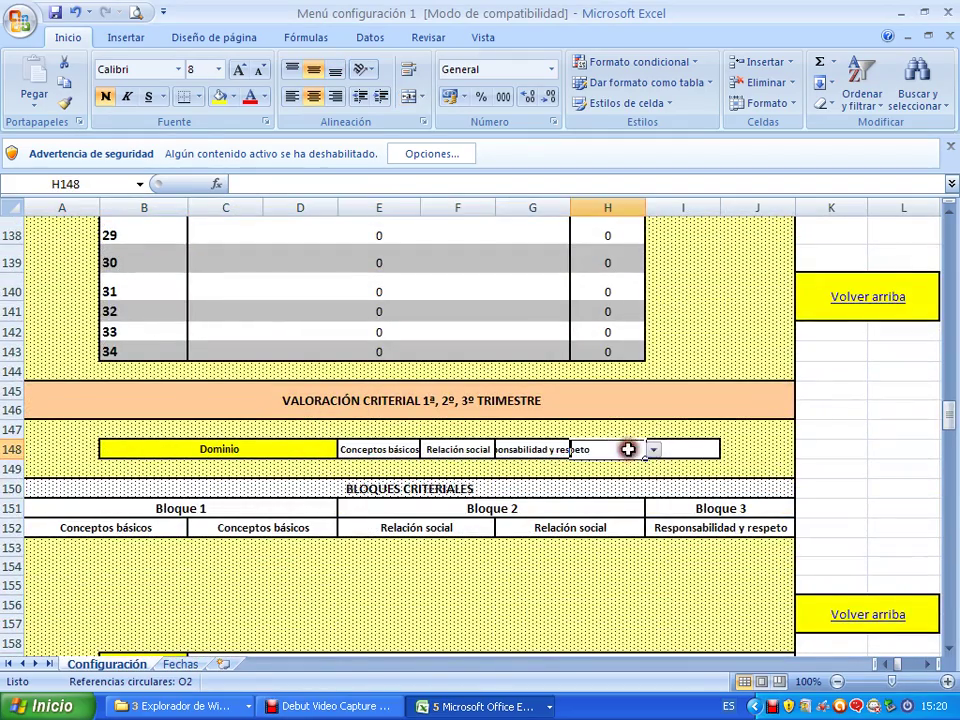
click(662, 450)
scroll(525, 516, down, 7)
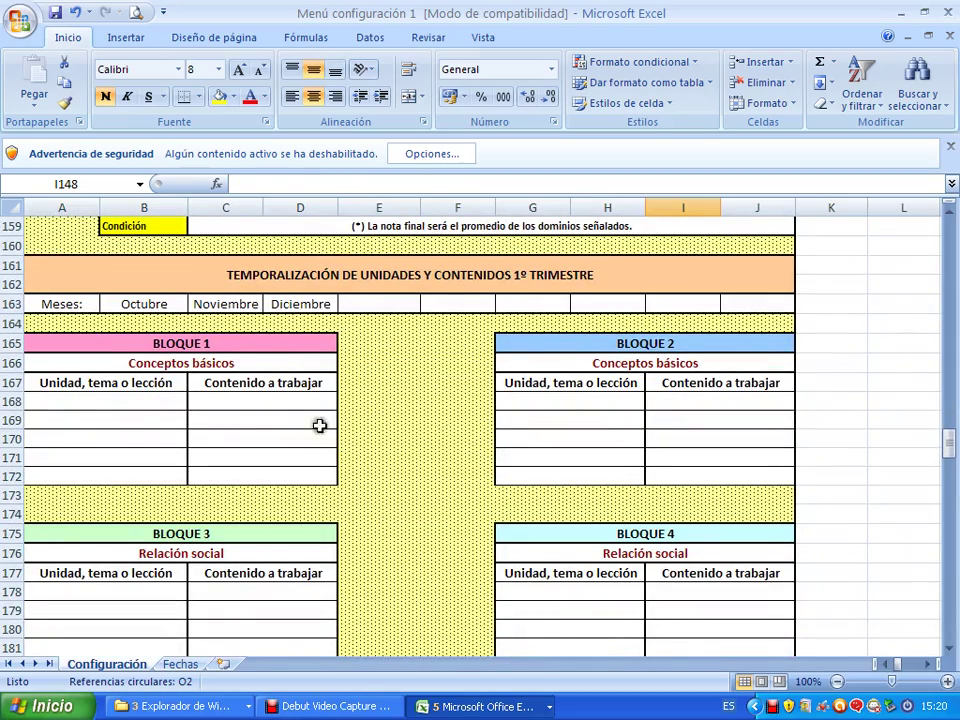
scroll(350, 430, up, 2)
click(848, 298)
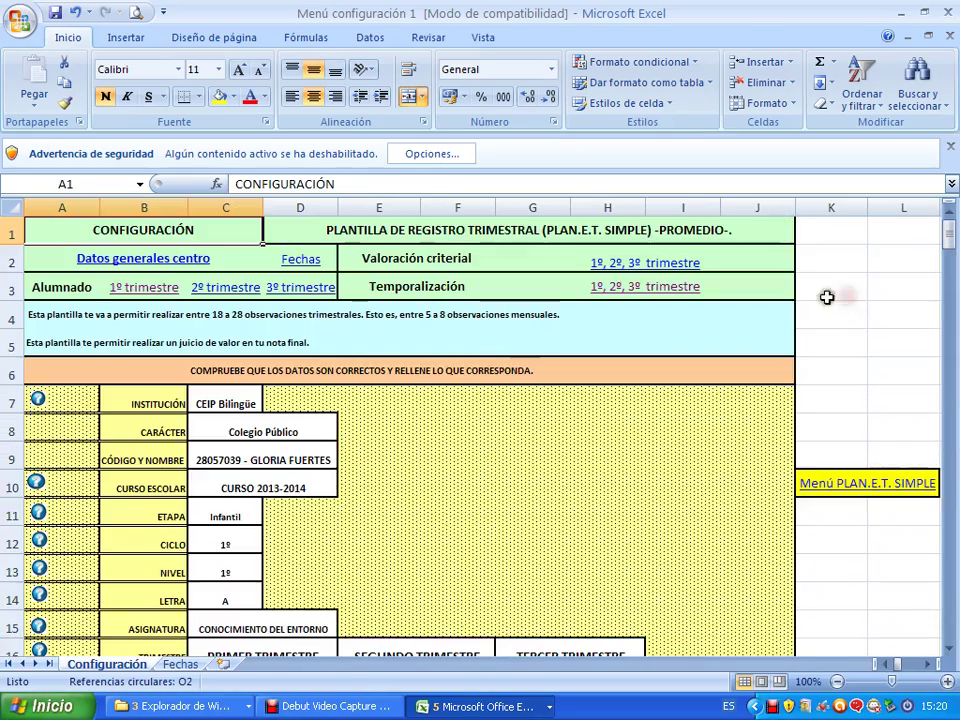
Open the E.I./1ª Evaluación grading sheet and check where its domain headers and title come from.
click(851, 487)
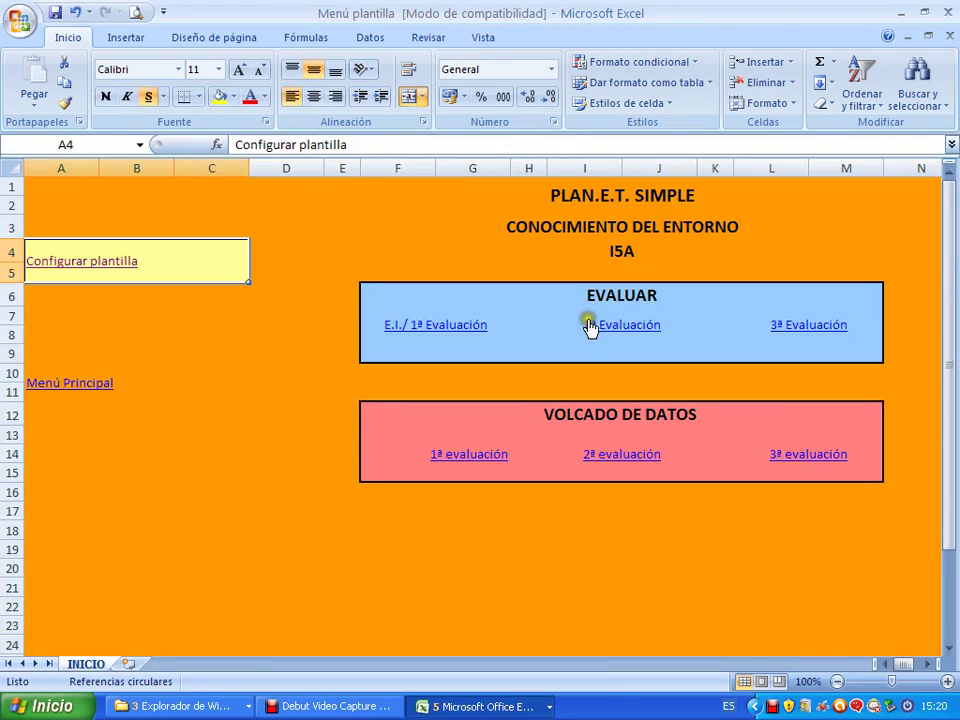
click(467, 327)
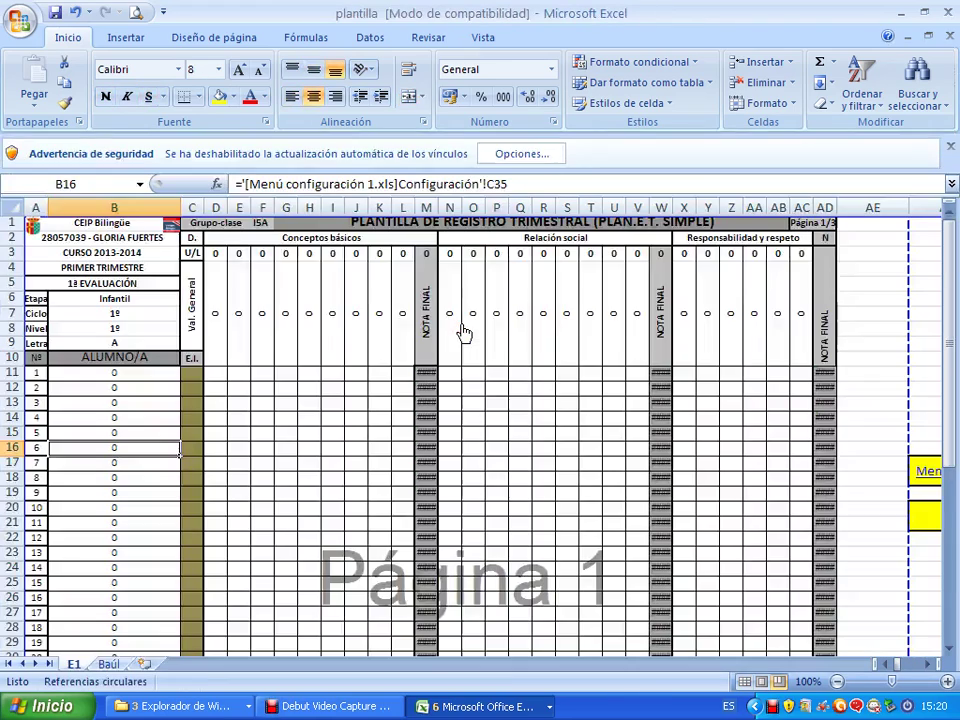
click(369, 238)
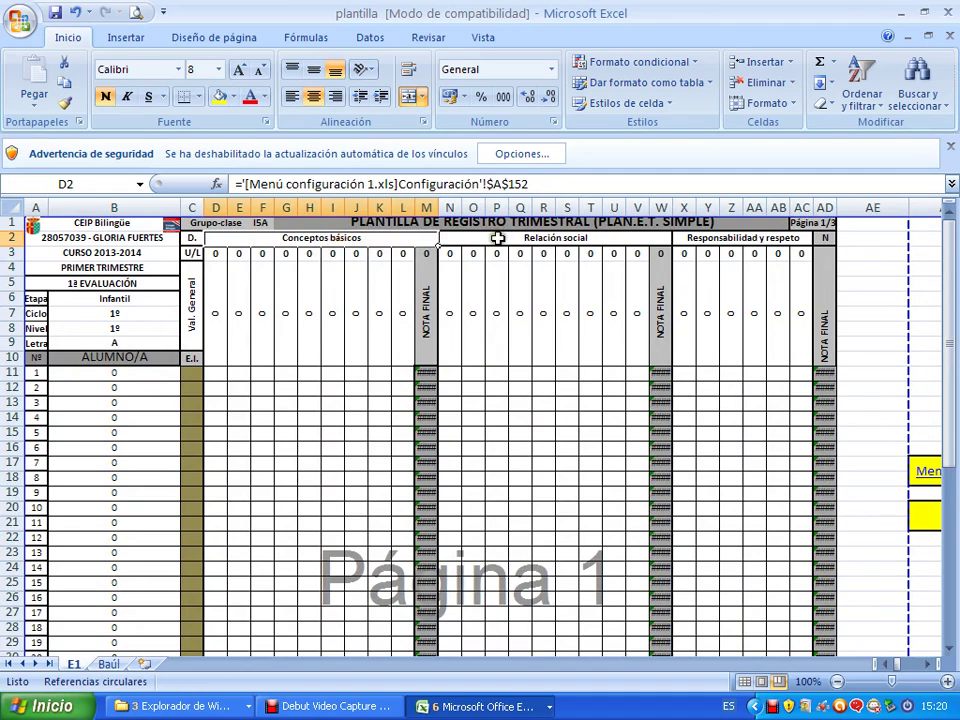
click(500, 238)
click(697, 226)
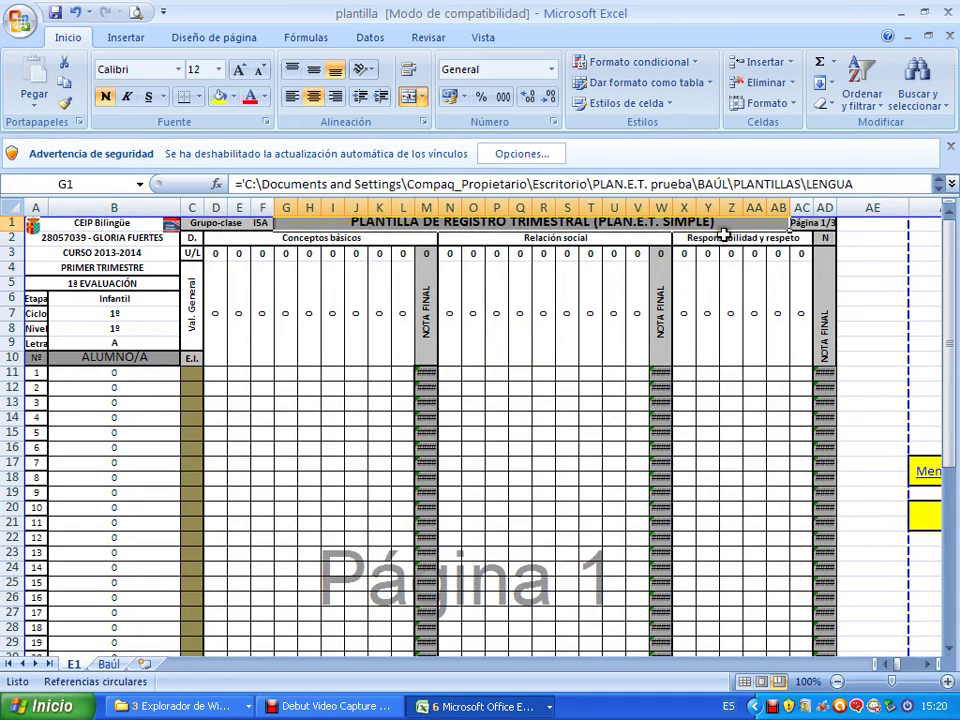
click(724, 237)
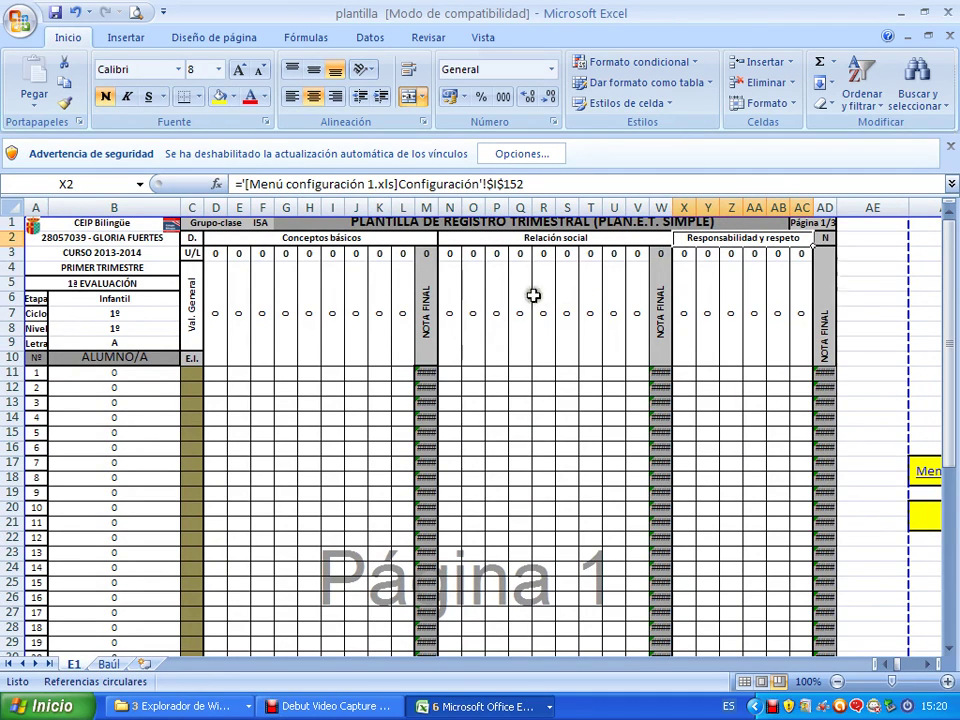
Give student 1 a C on the first Conceptos básicos item in D11.
drag(225, 371, 383, 375)
click(235, 373)
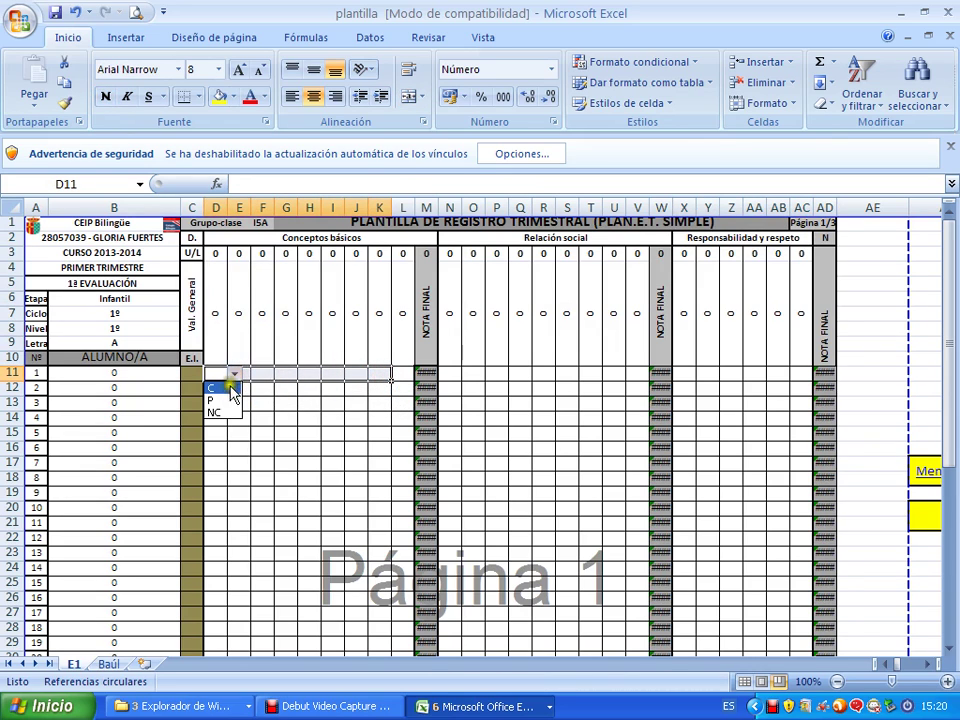
click(228, 389)
Grade student 1's remaining Conceptos básicos items E11:H11 as P, NC, P and C.
click(243, 374)
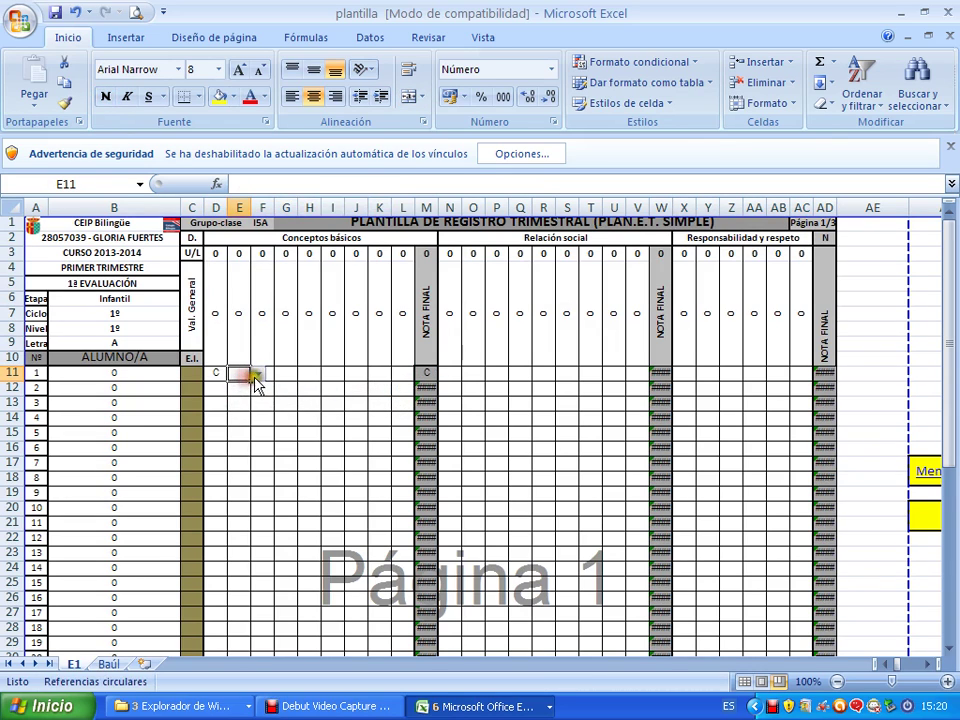
click(257, 373)
click(249, 401)
click(260, 373)
click(281, 373)
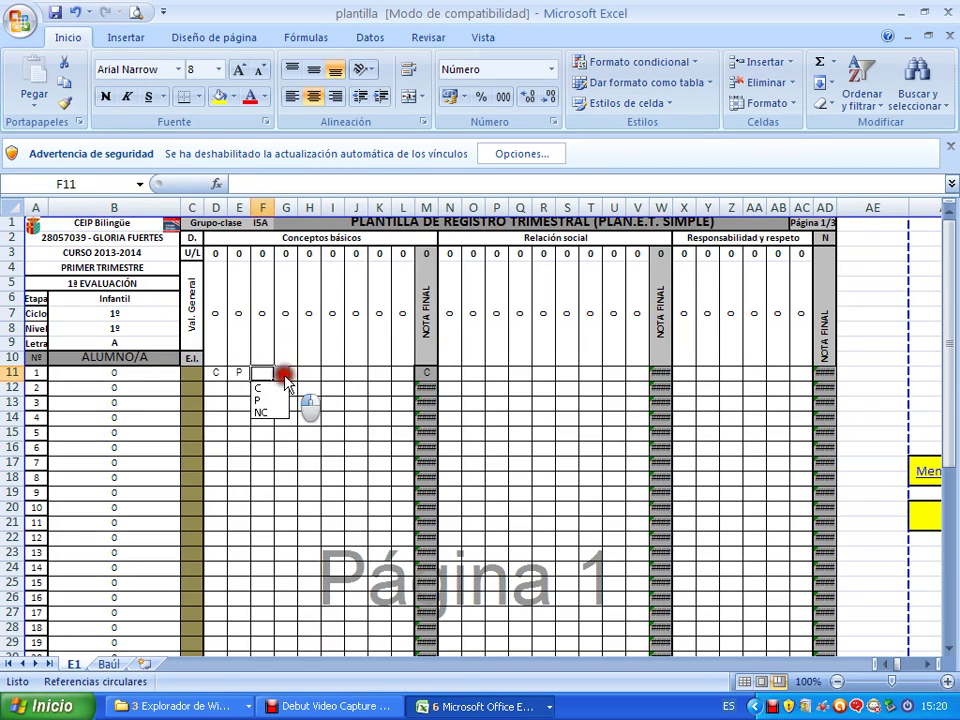
click(281, 413)
click(306, 390)
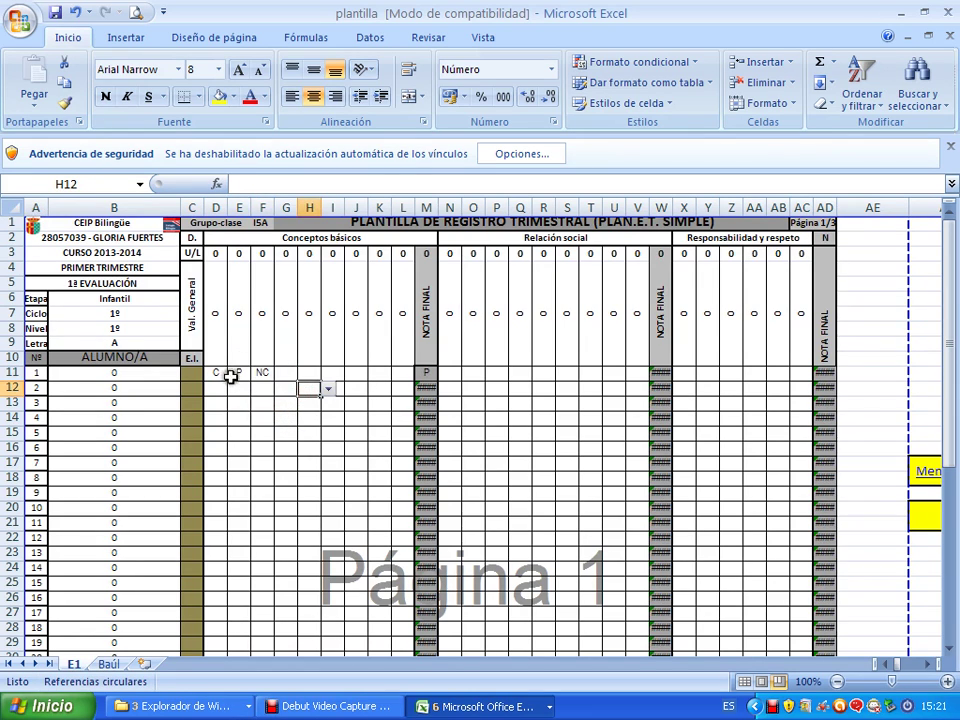
click(285, 373)
click(305, 373)
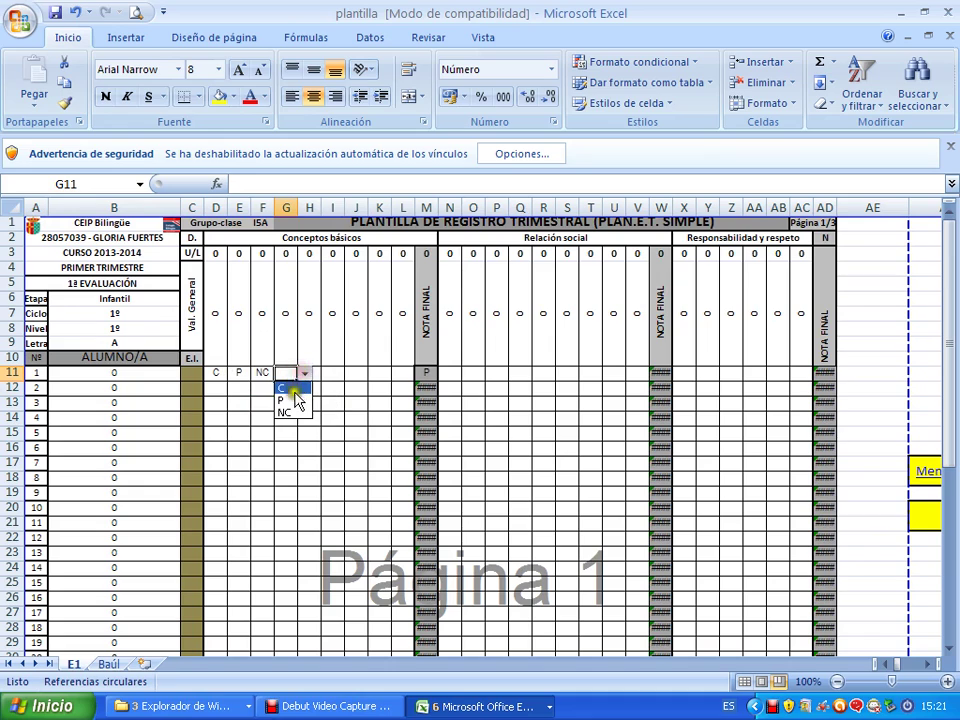
click(298, 399)
click(309, 373)
click(328, 373)
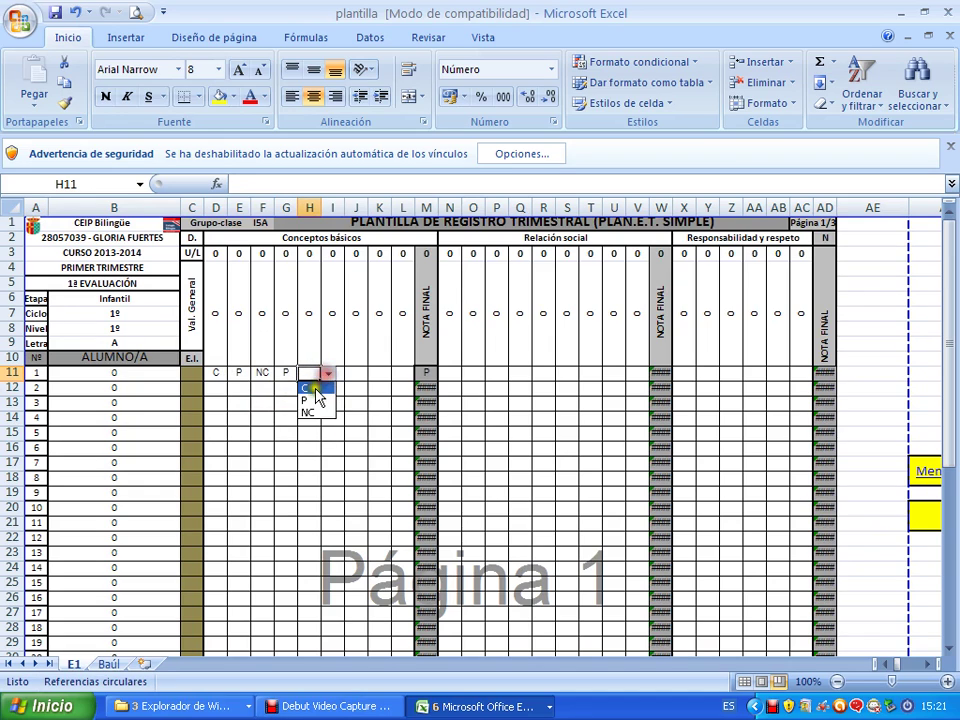
click(312, 388)
Grade student 2's Conceptos básicos items E12, F12 and H12 as P, P and NC.
click(214, 390)
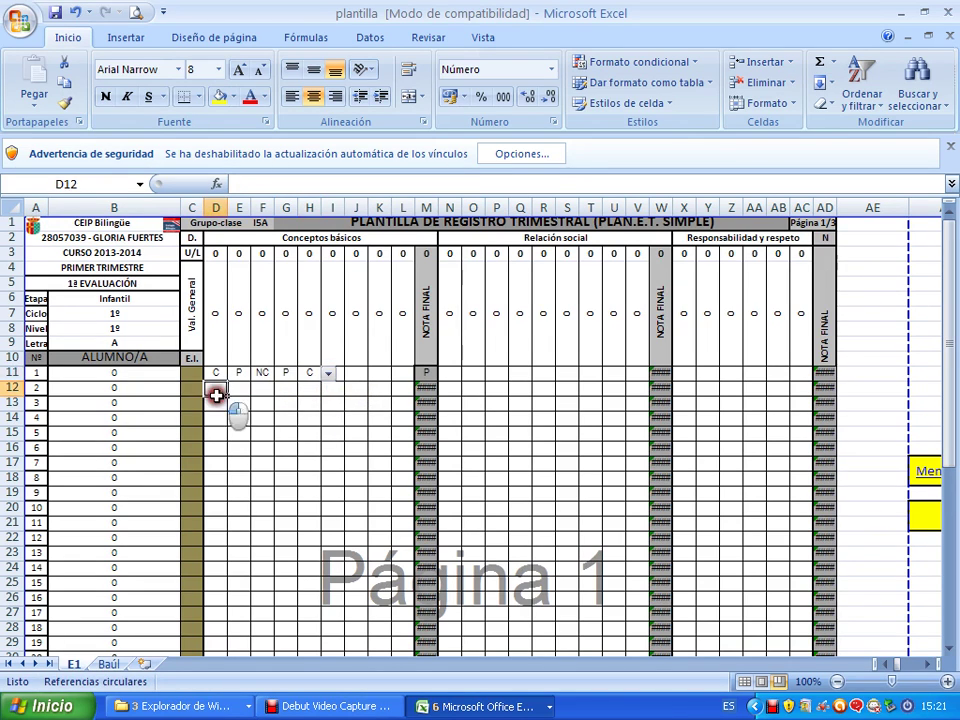
click(231, 394)
click(259, 390)
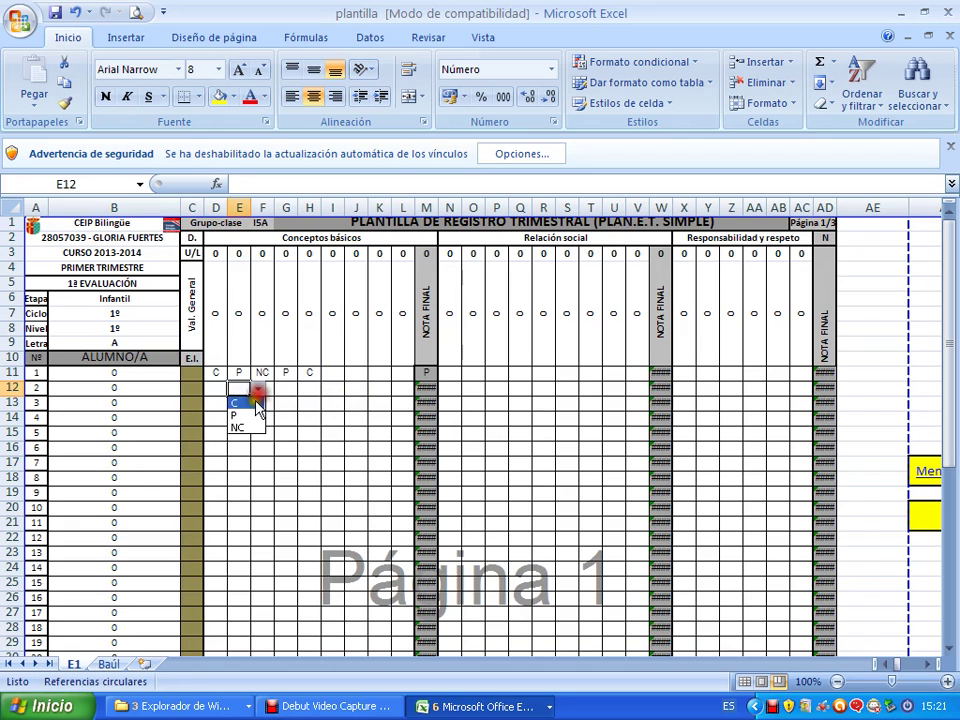
click(253, 415)
click(273, 391)
click(279, 392)
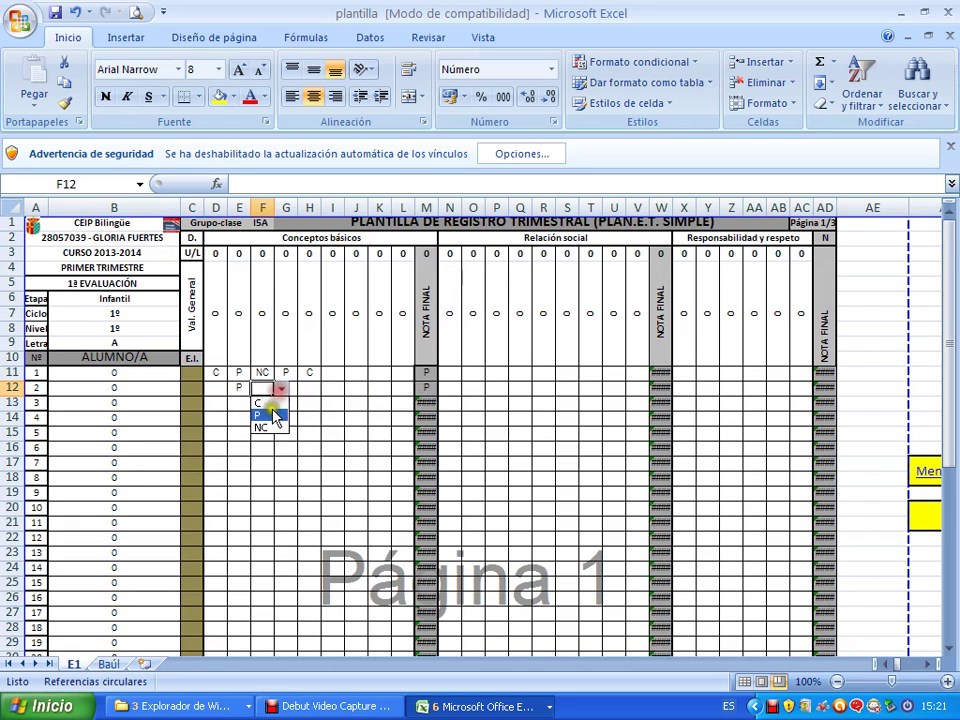
click(272, 412)
click(302, 389)
click(326, 391)
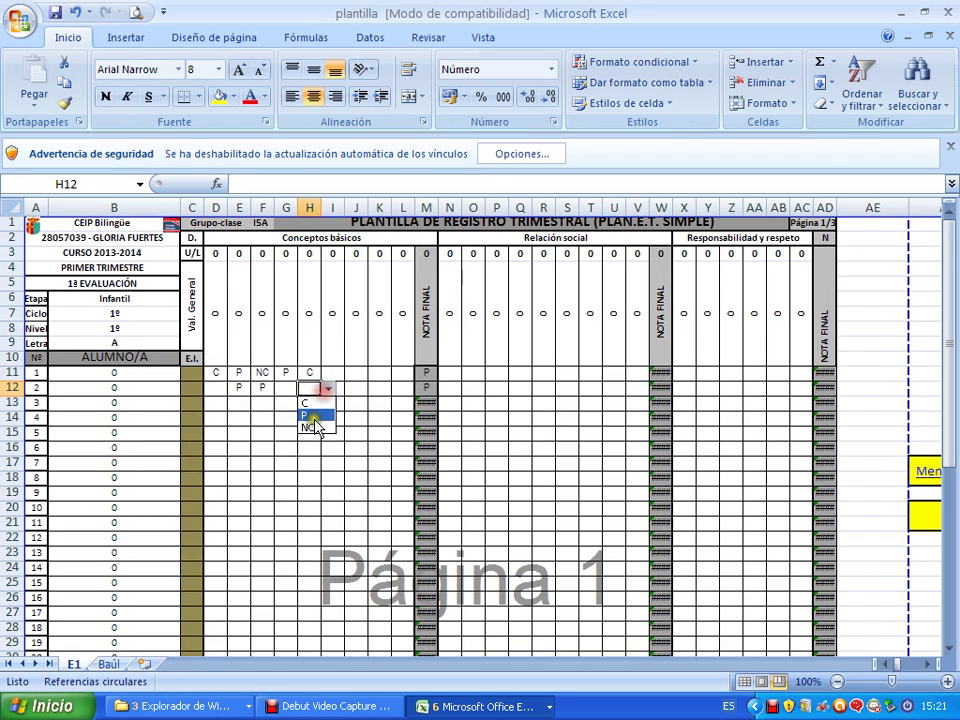
click(313, 424)
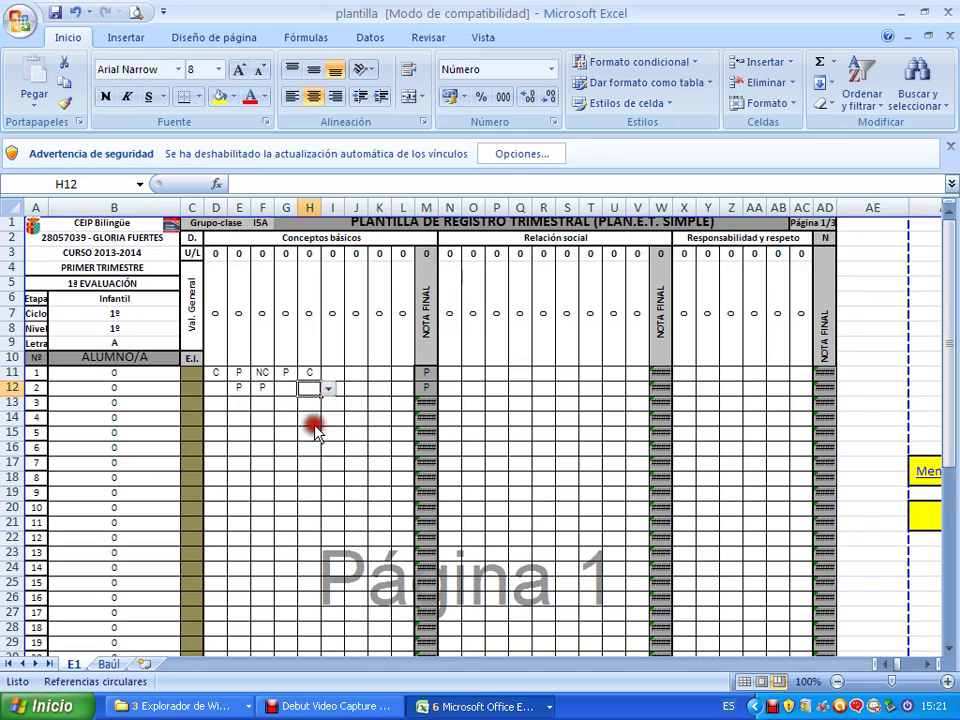
Give student 1 a P in P11 and R11 under Relación social.
click(499, 373)
click(515, 373)
click(513, 399)
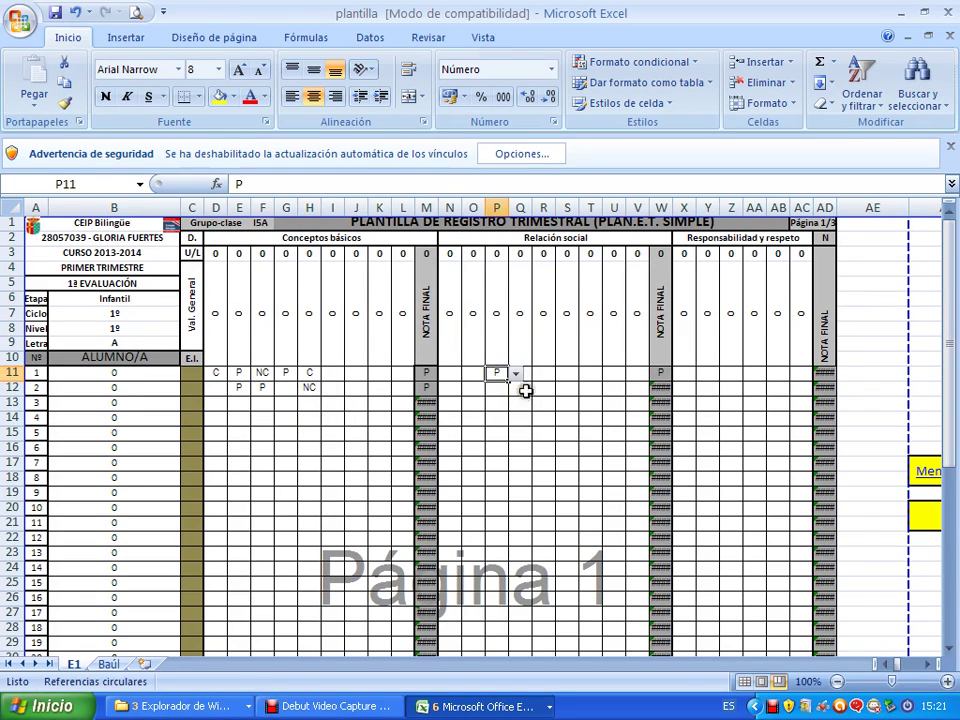
click(540, 373)
click(562, 373)
click(558, 400)
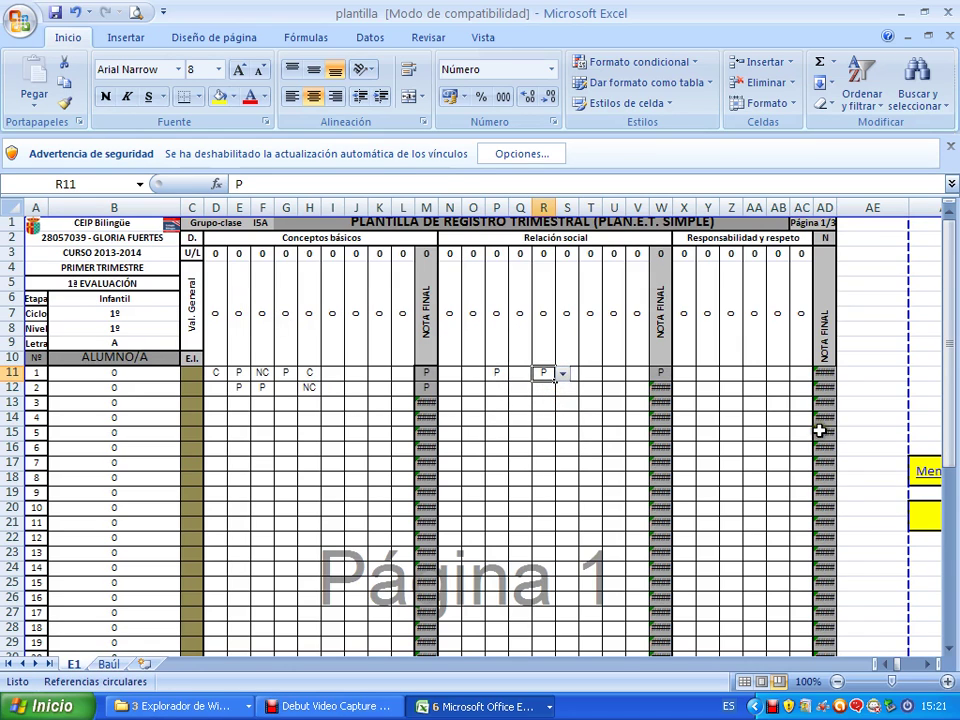
click(925, 478)
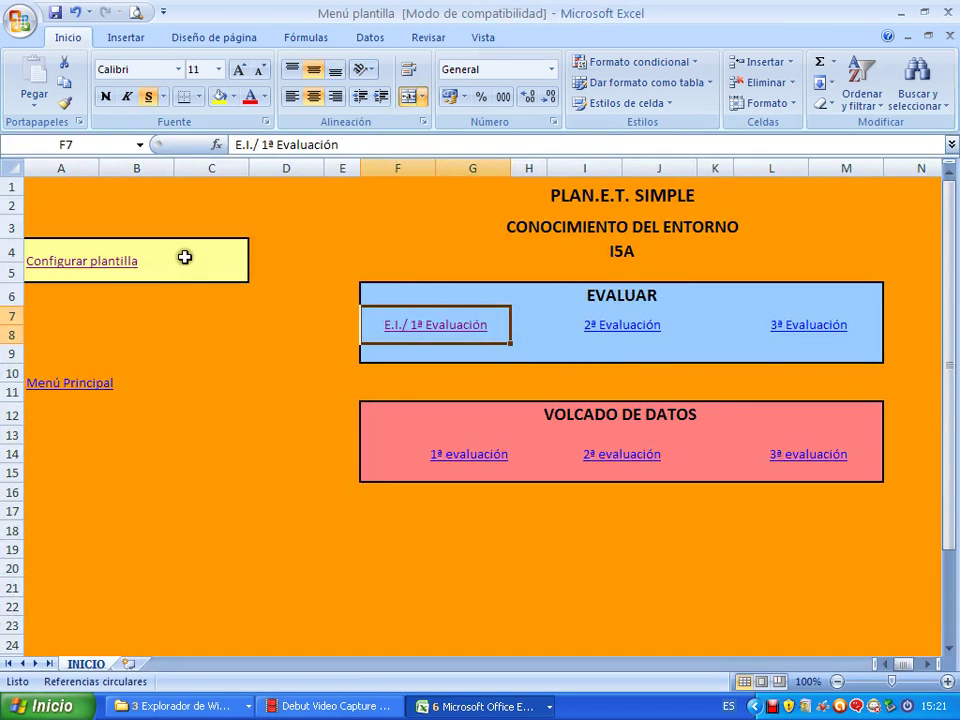
Schedule unit 1 with content animales in the first Bloque 1 slot of the first-term planning.
click(129, 265)
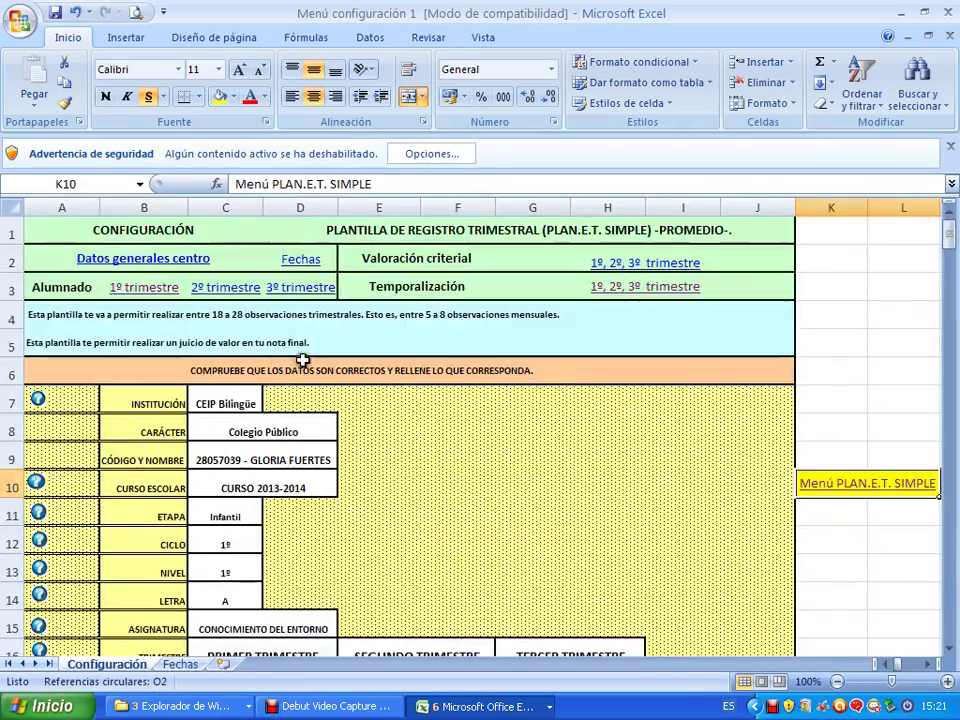
click(606, 283)
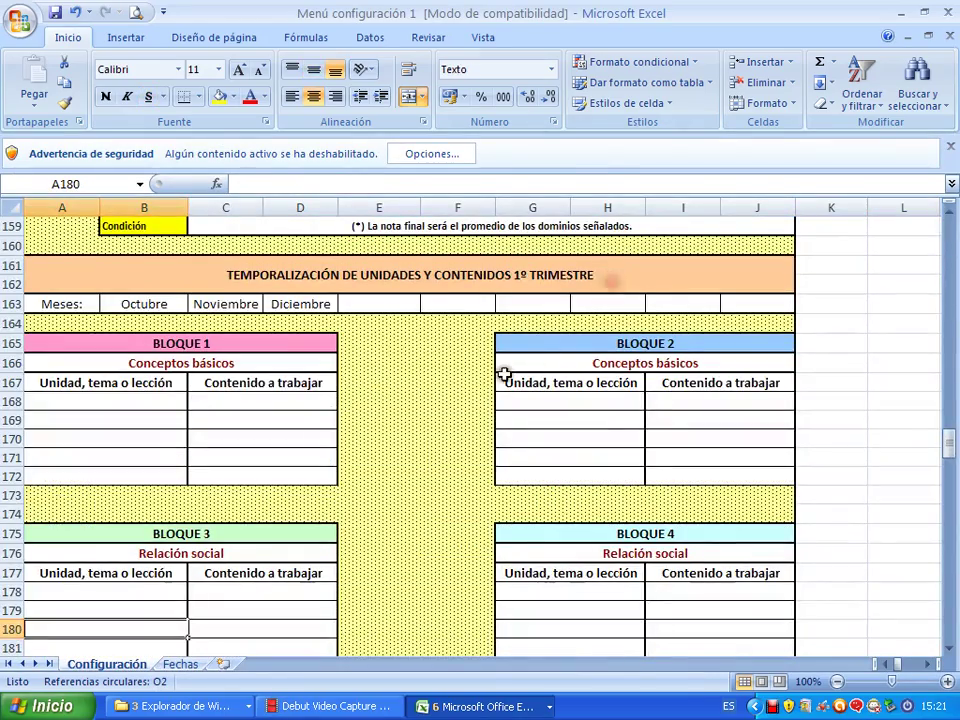
click(158, 398)
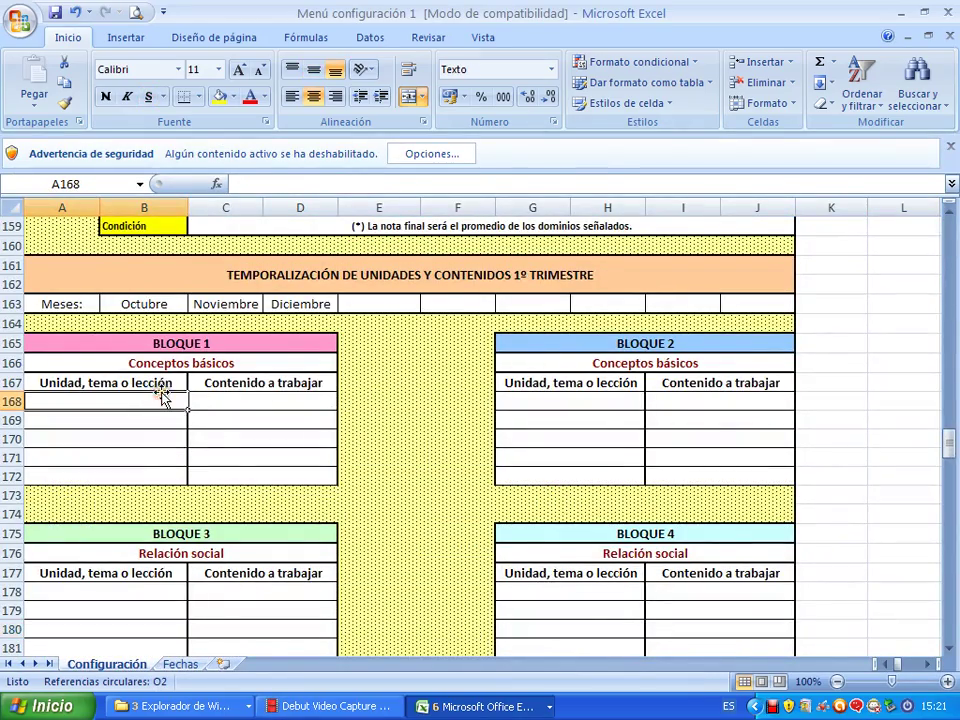
text(1)
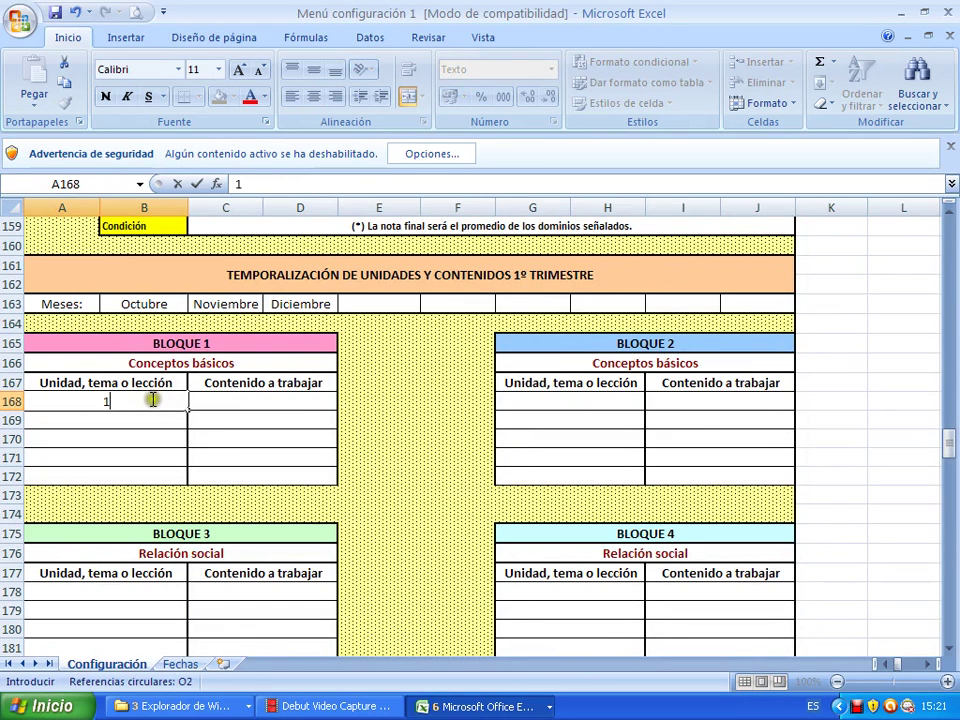
click(222, 397)
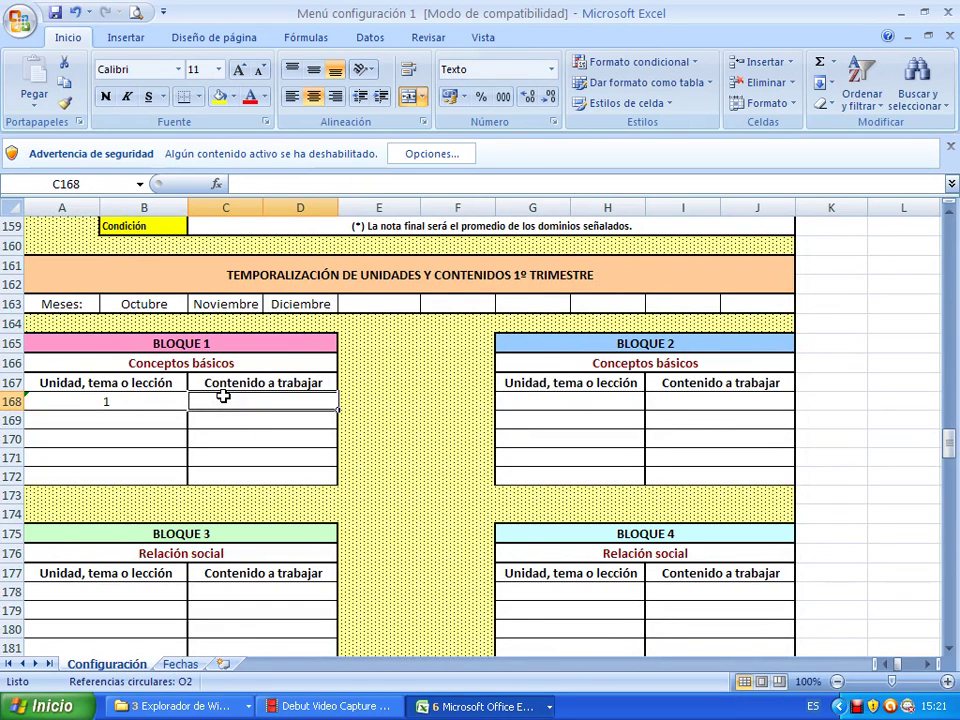
text(animales)
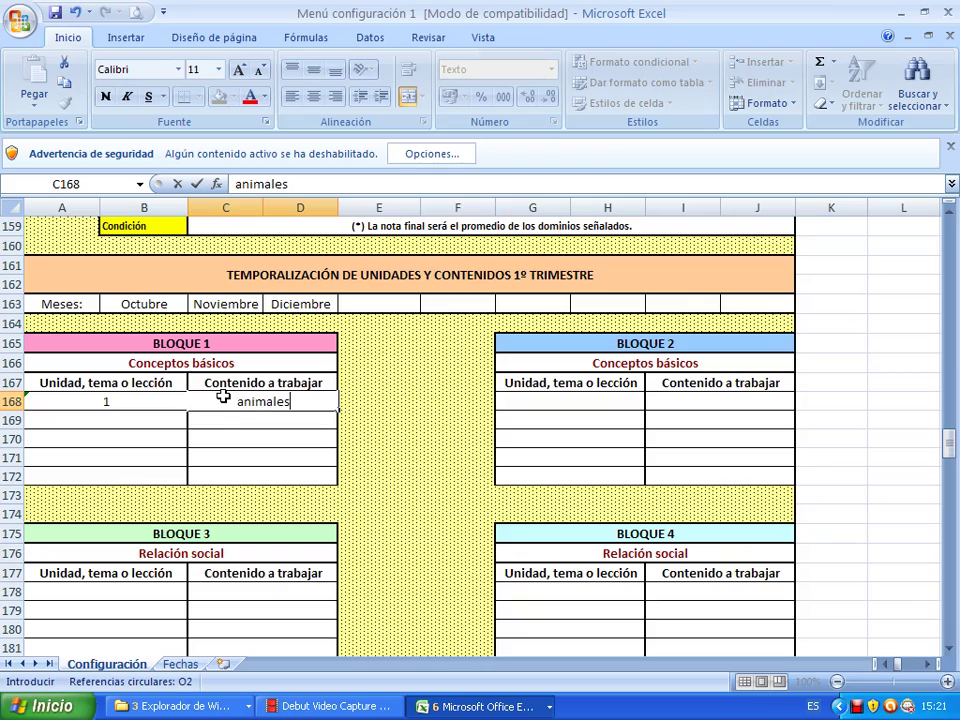
click(375, 438)
Check the E.I./1ª Evaluación sheet, then open the first-evaluation data-dump bulletin.
scroll(420, 431, up, 2)
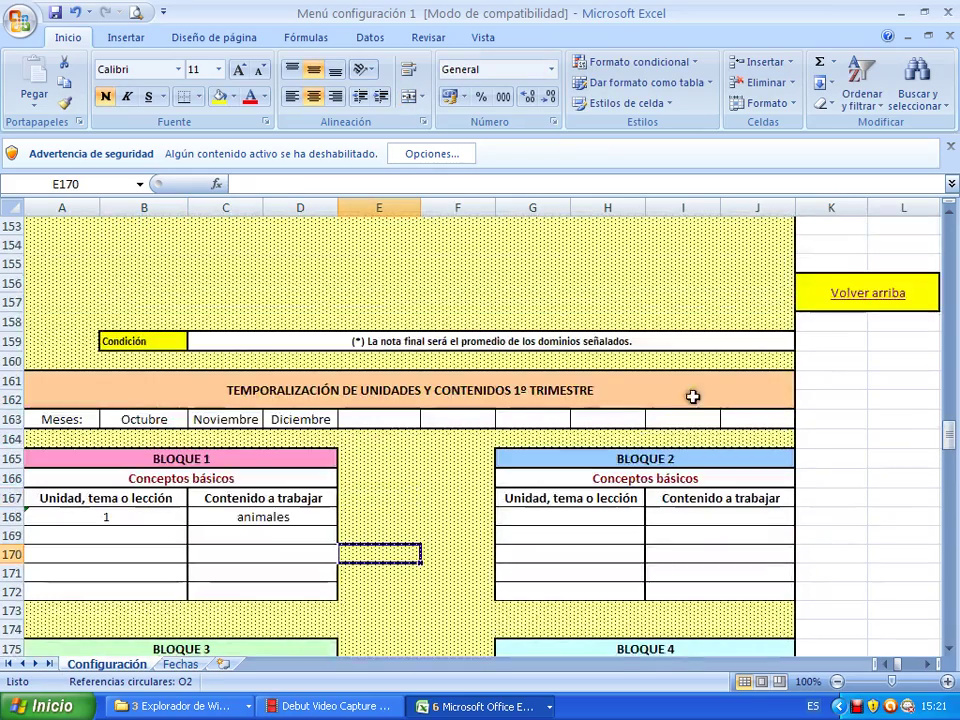
click(840, 304)
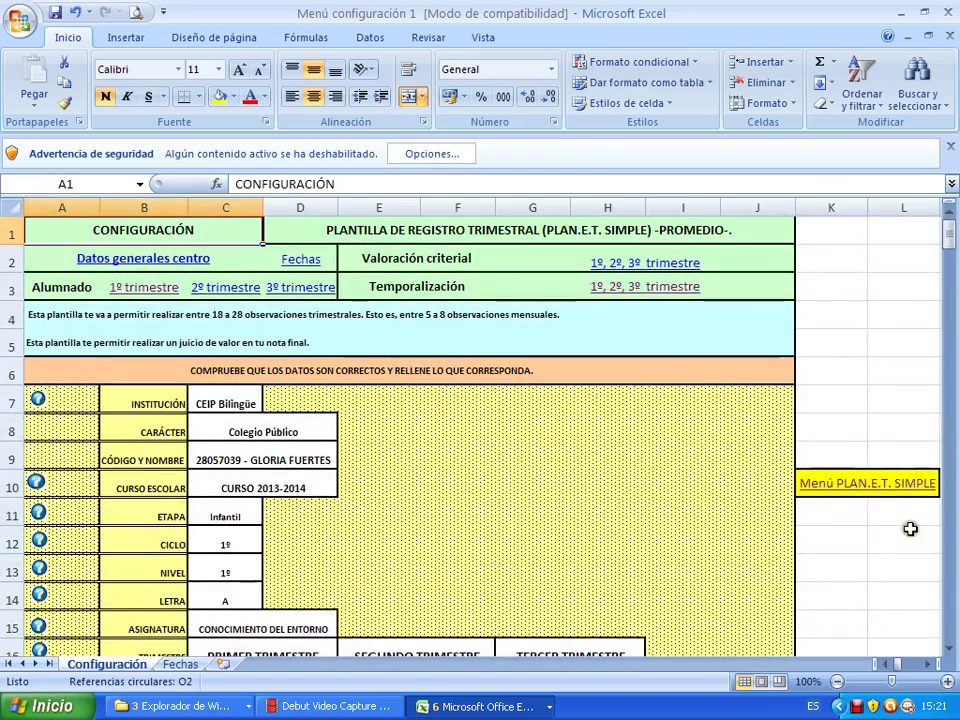
click(887, 492)
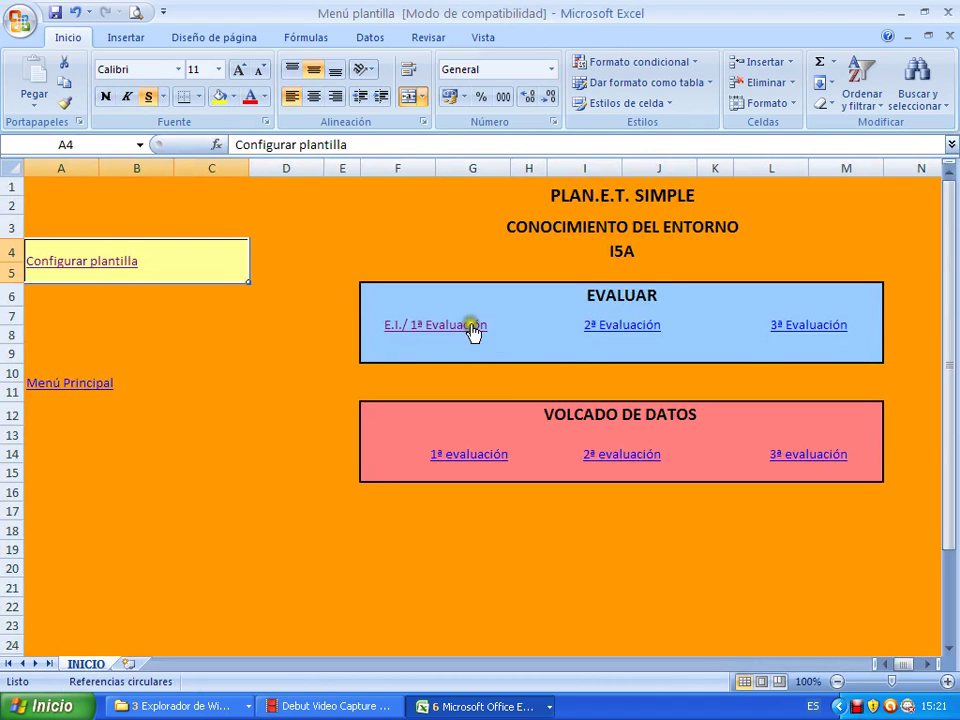
click(466, 329)
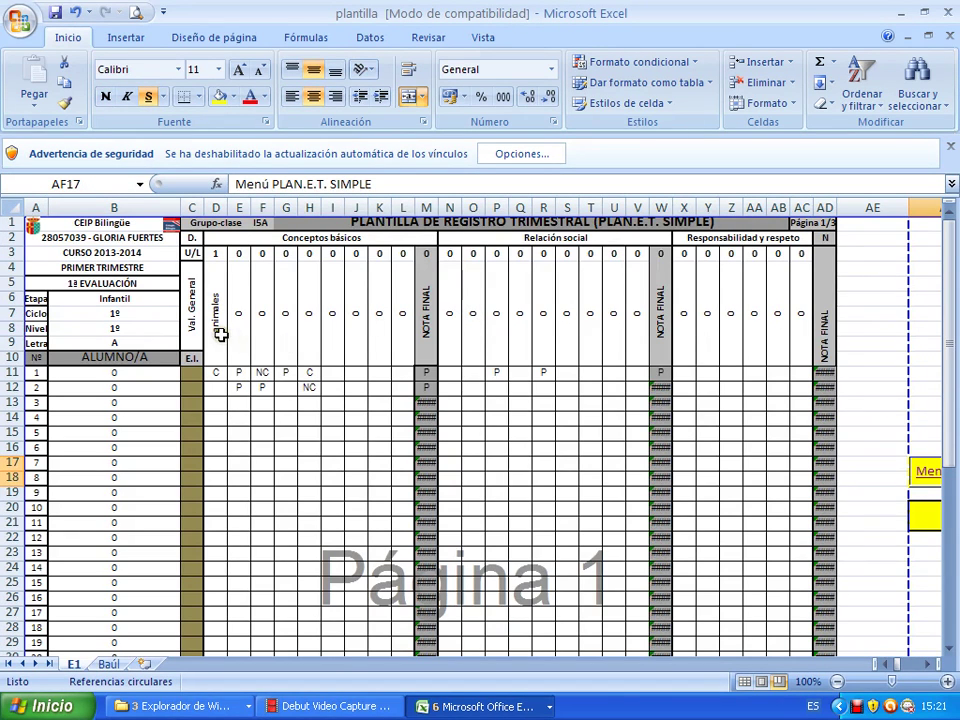
click(926, 474)
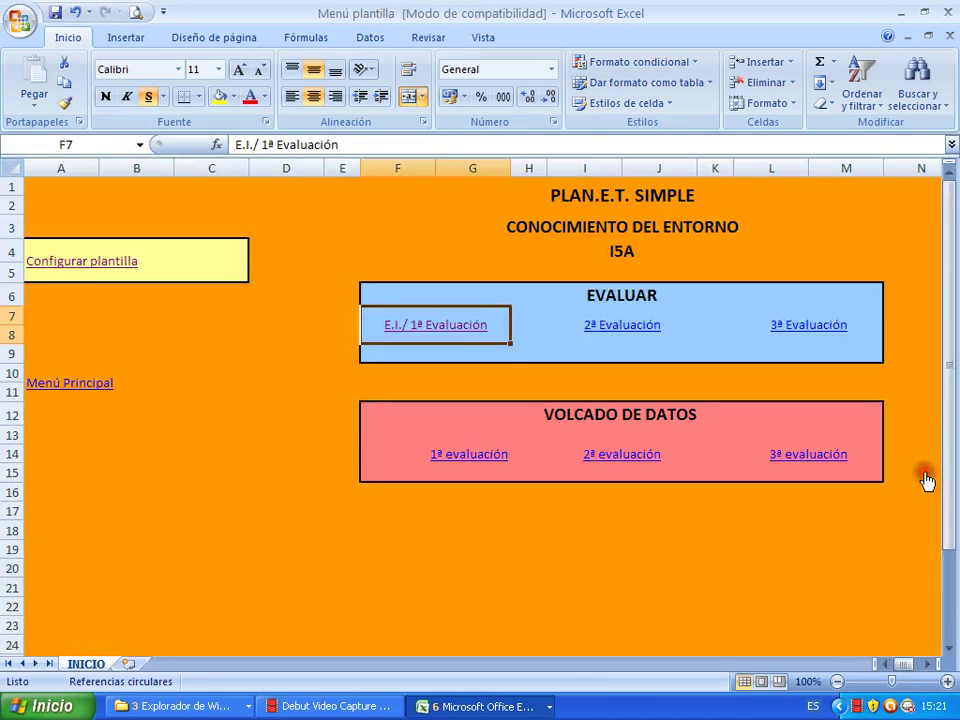
click(479, 457)
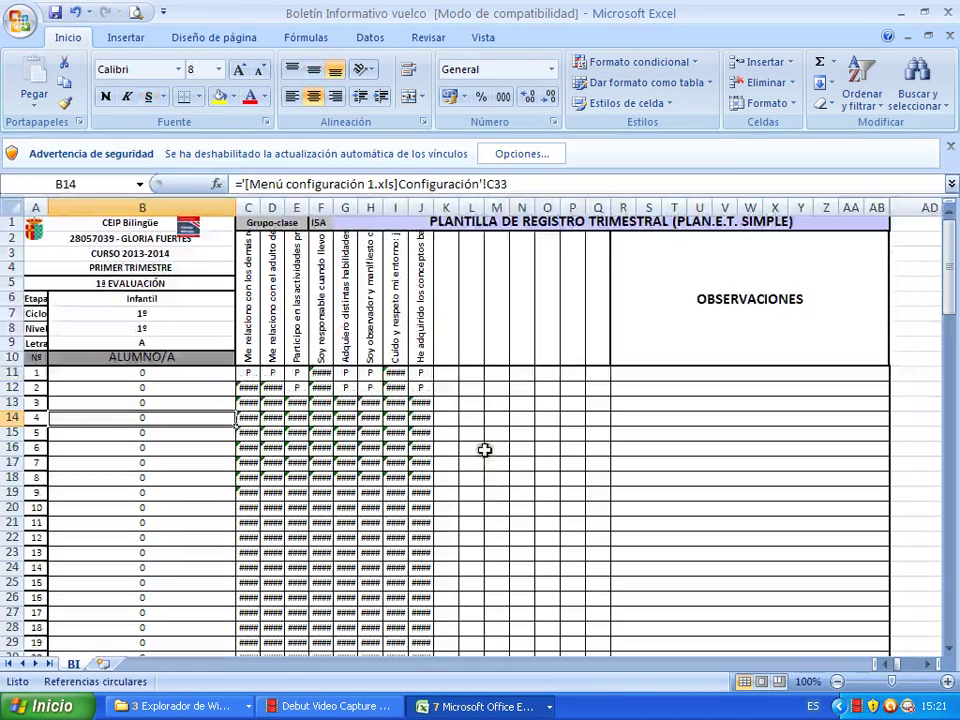
Read the bulletin's criterion headers in columns C to J and the grade-pulling formula.
click(252, 315)
click(276, 316)
click(300, 315)
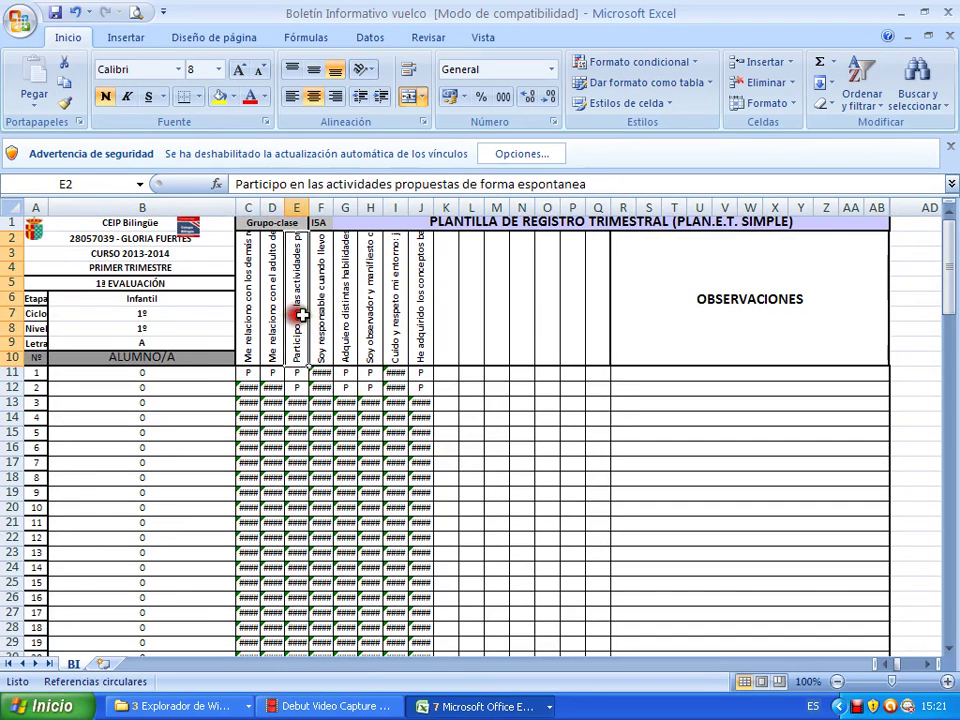
click(321, 315)
click(344, 312)
click(369, 313)
click(400, 316)
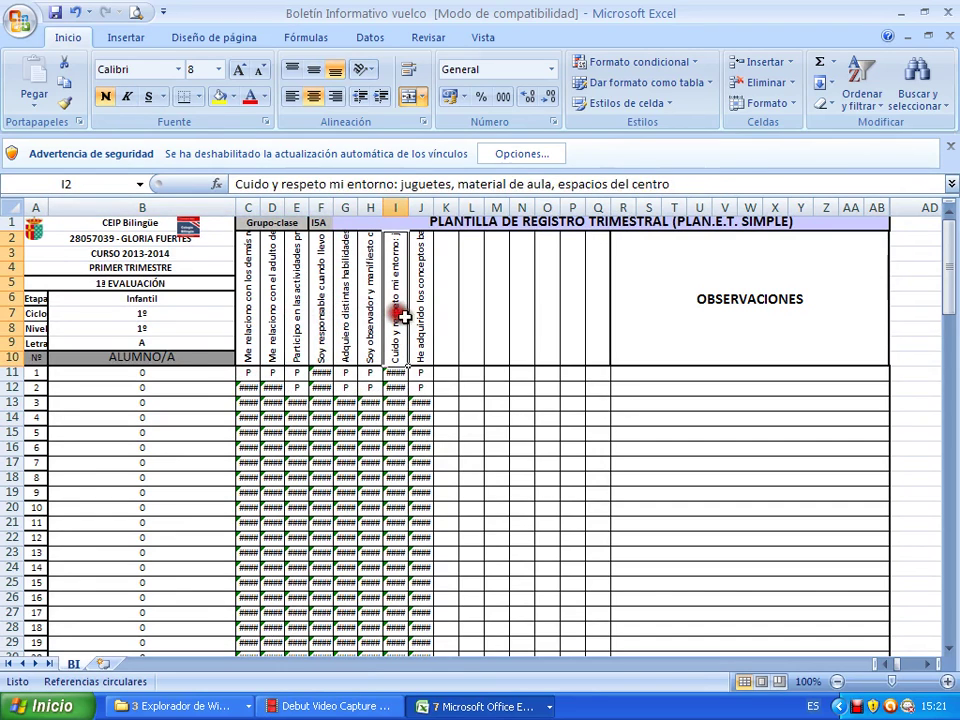
click(425, 316)
click(251, 372)
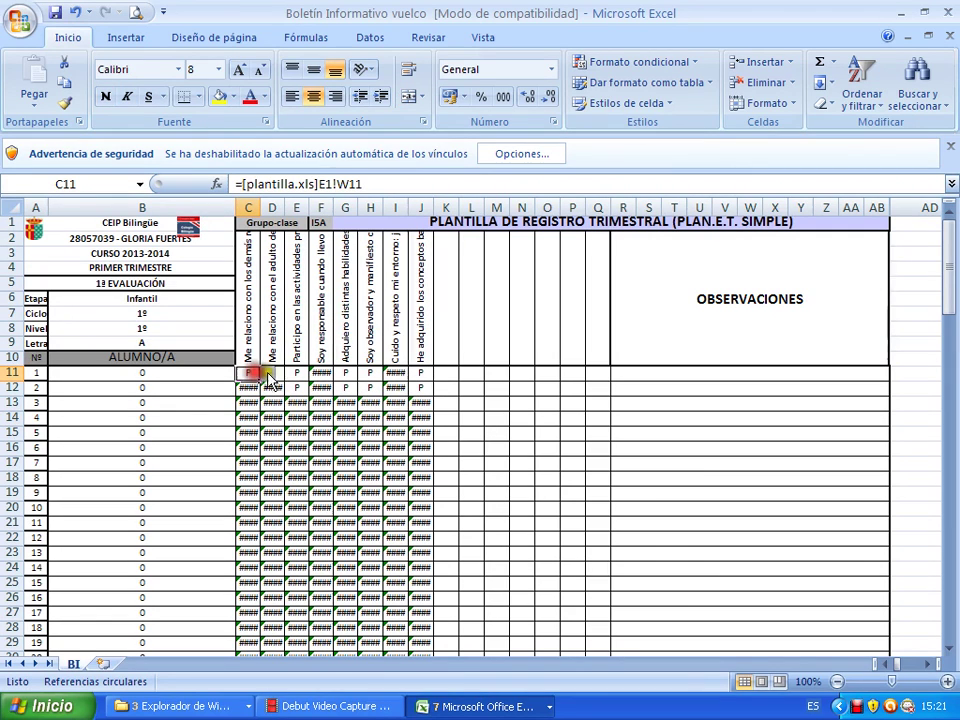
Rename the first criterion header to 'relación social'.
click(252, 354)
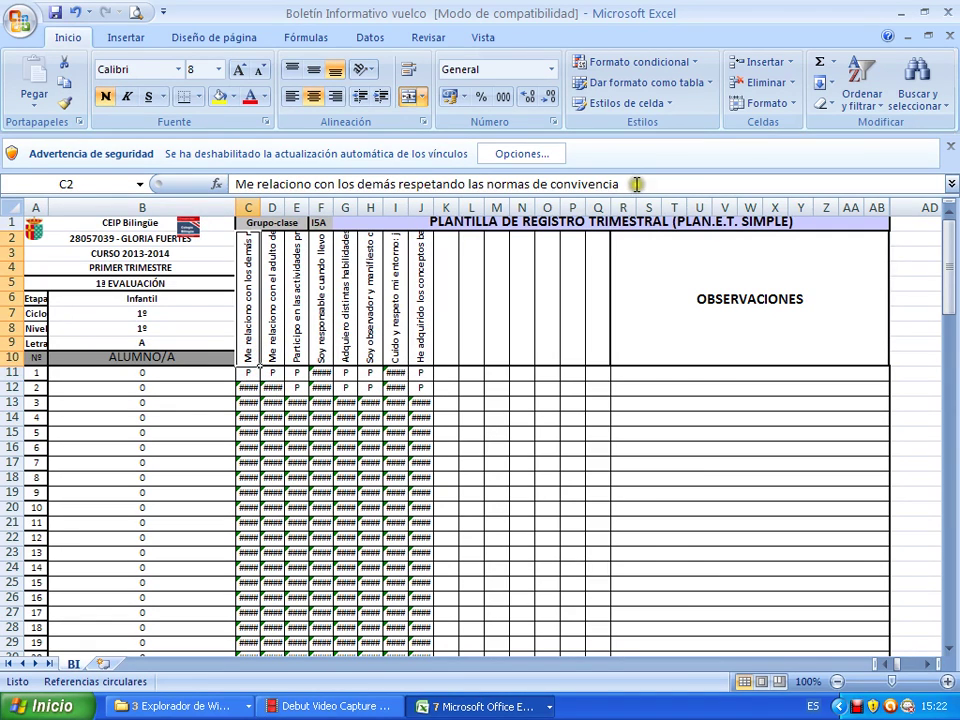
drag(632, 184, 232, 188)
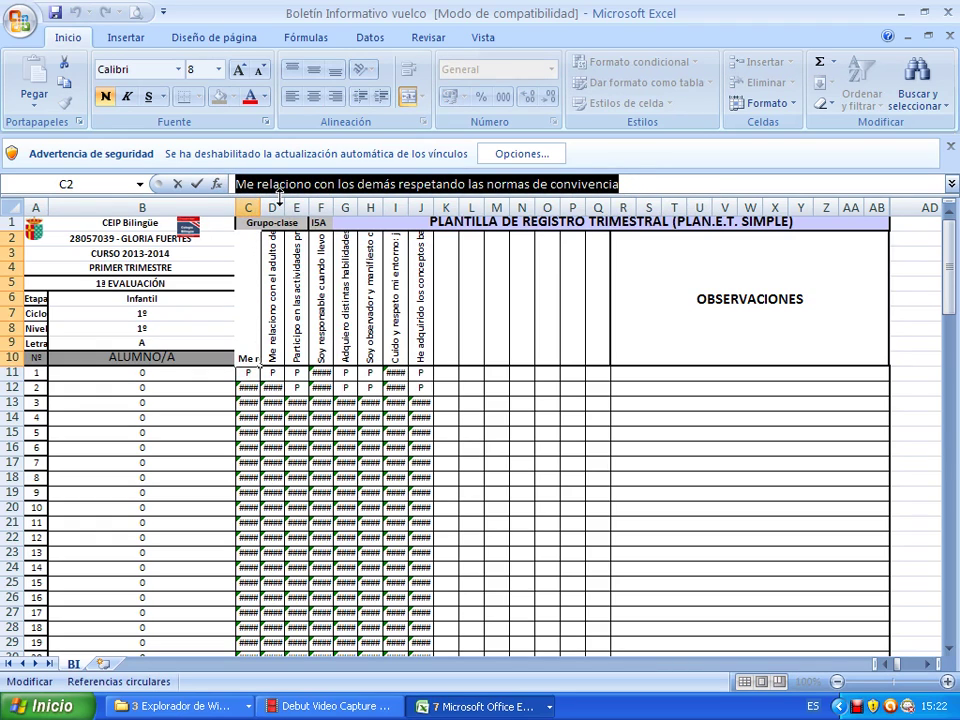
text(relación social)
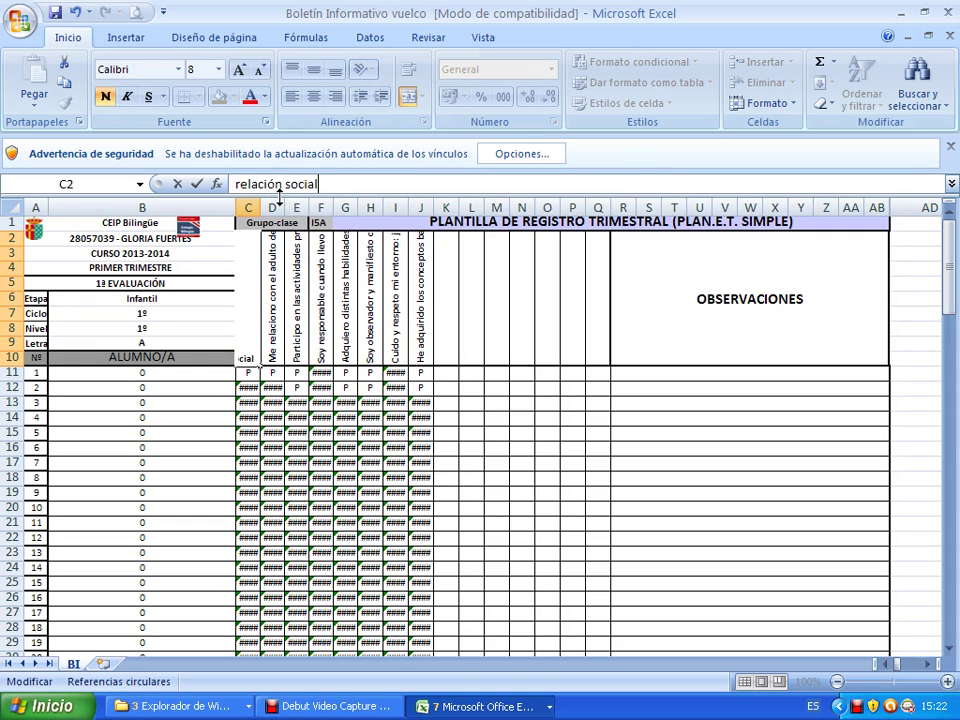
key(Return)
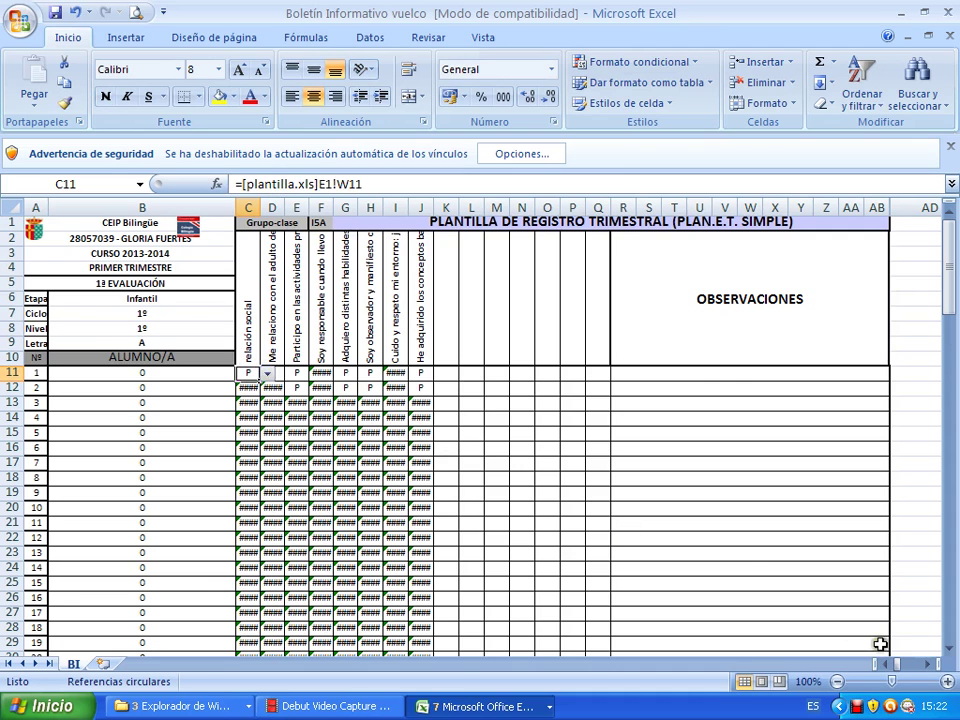
click(928, 664)
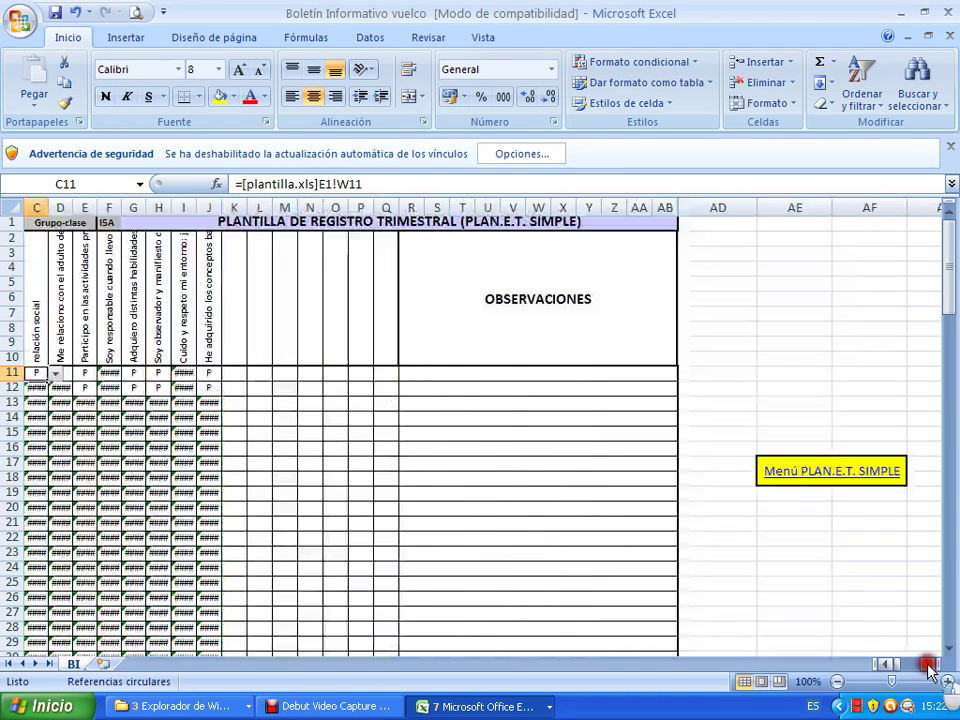
Review the column C–J headers again, then reopen the E.I./1ª Evaluación grading sheet.
click(40, 318)
click(62, 317)
click(84, 317)
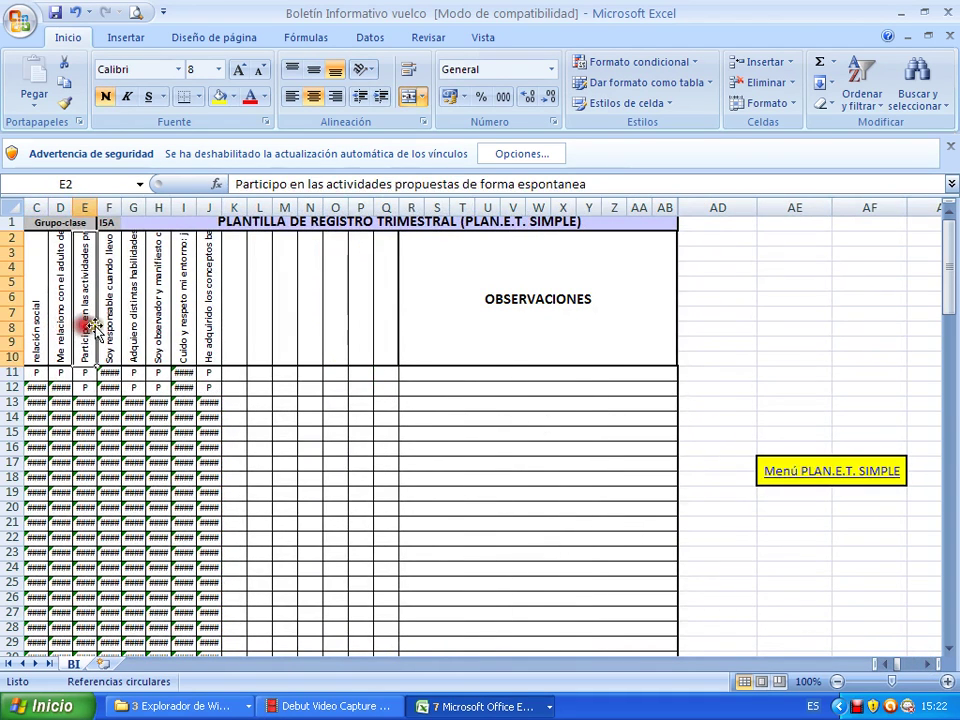
click(106, 315)
click(132, 326)
click(158, 327)
click(184, 328)
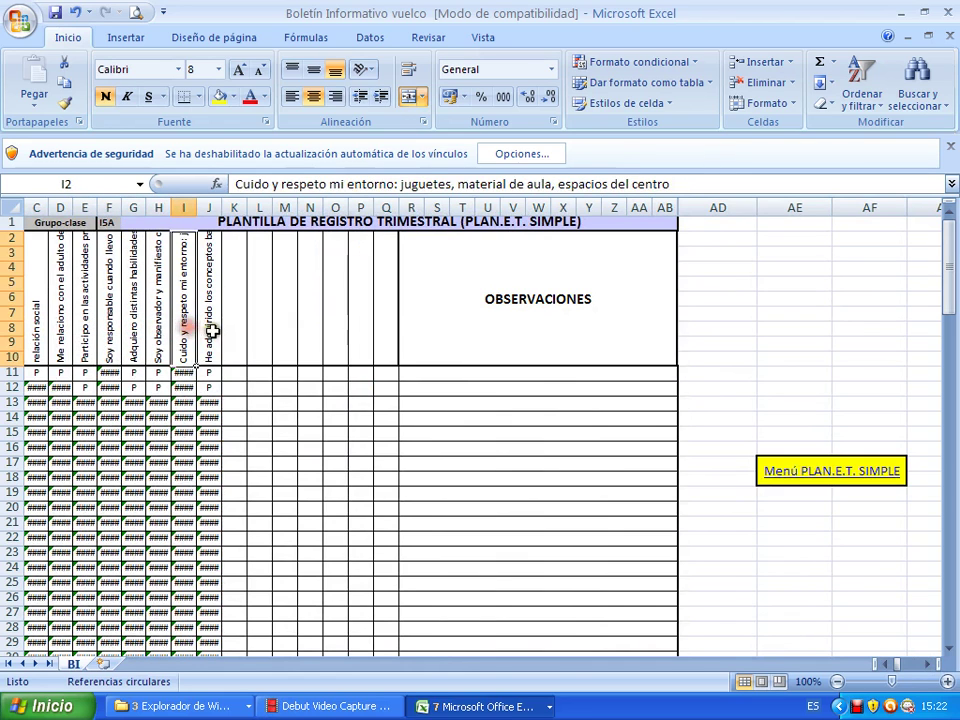
click(210, 330)
click(797, 474)
click(444, 332)
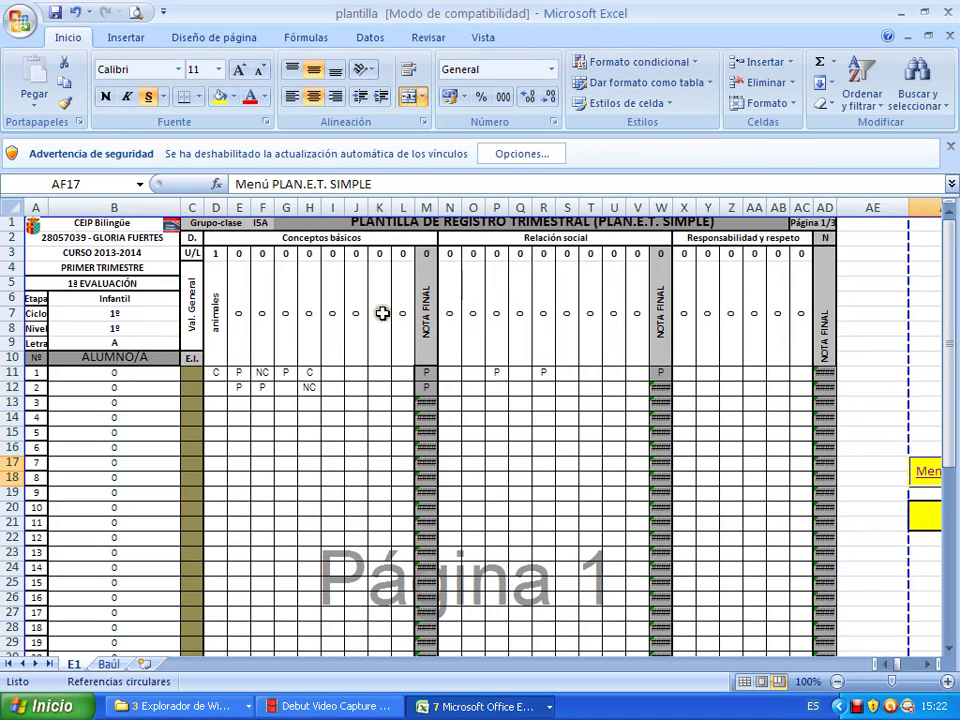
click(925, 472)
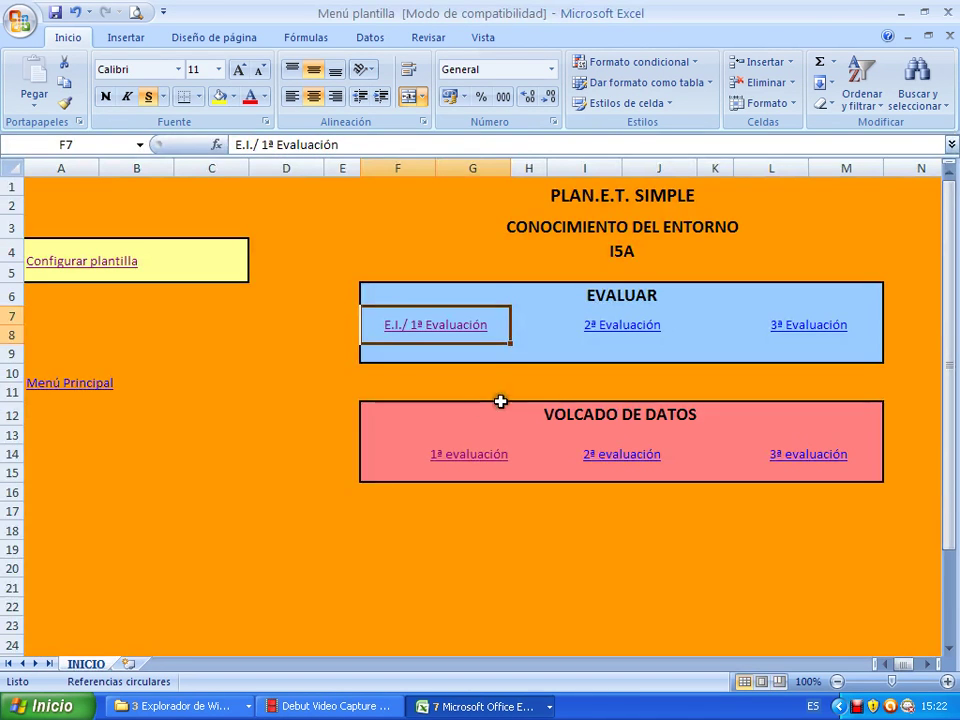
click(478, 456)
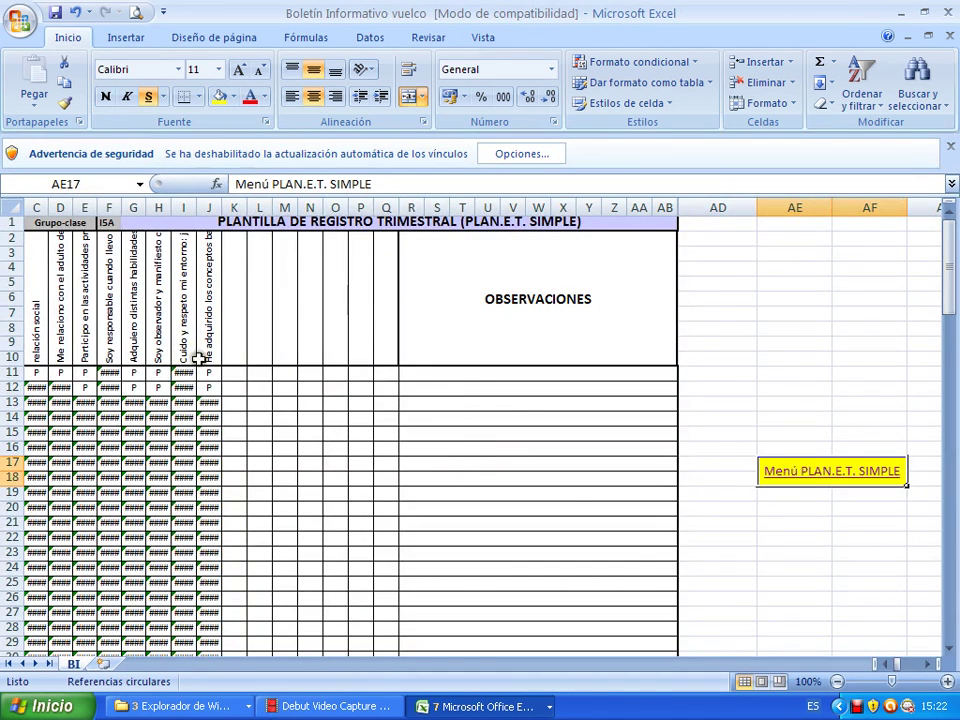
click(858, 480)
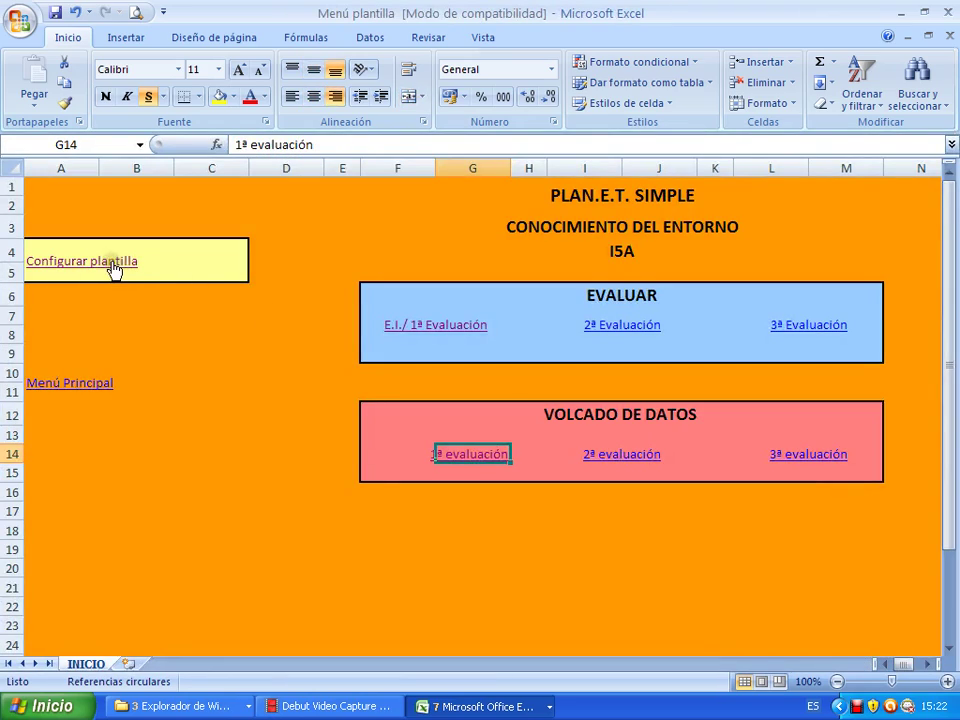
click(113, 265)
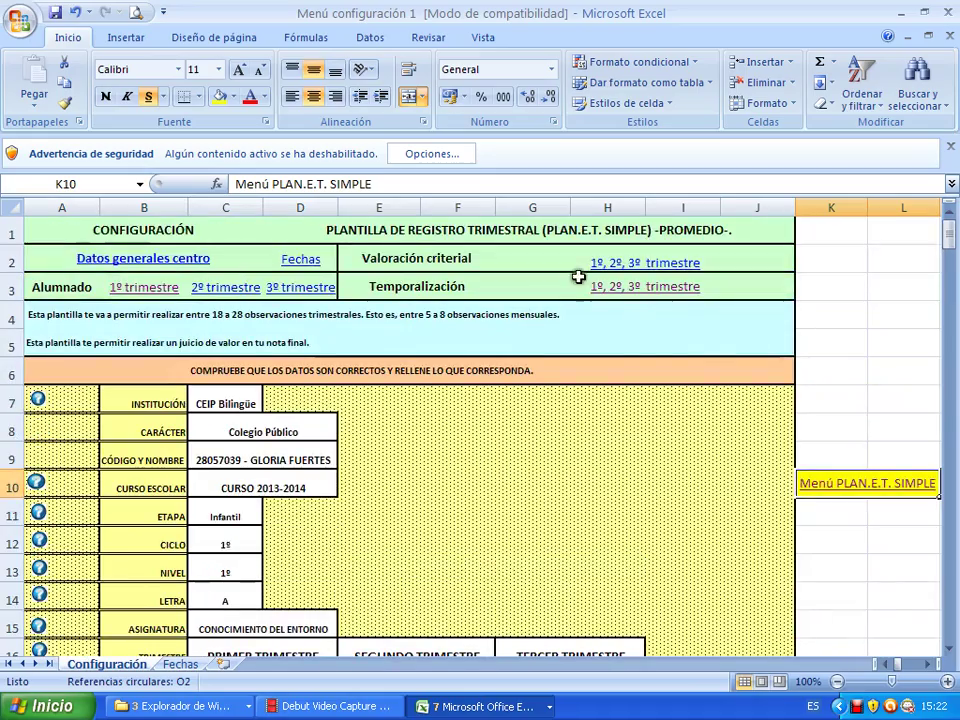
click(611, 261)
click(388, 563)
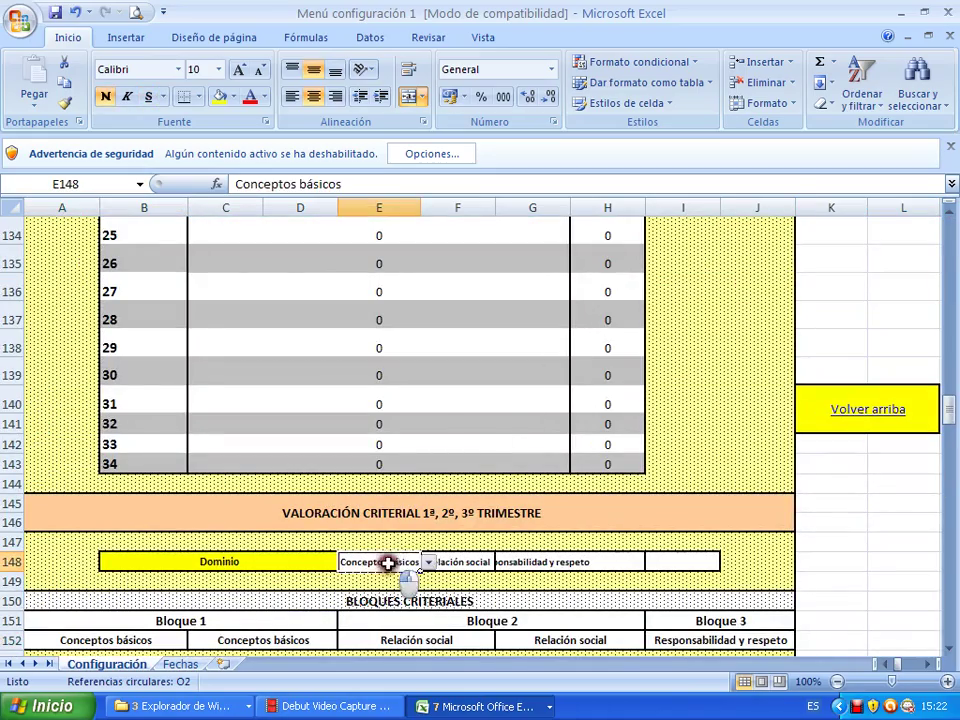
click(460, 563)
click(536, 562)
scroll(458, 542, down, 6)
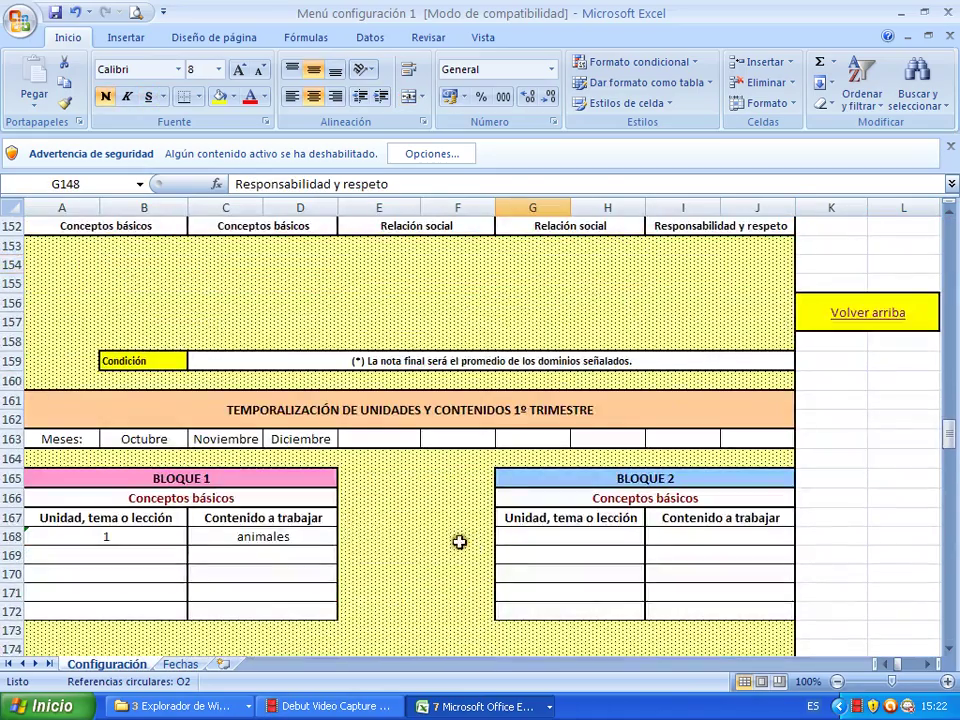
click(268, 536)
click(274, 572)
click(214, 592)
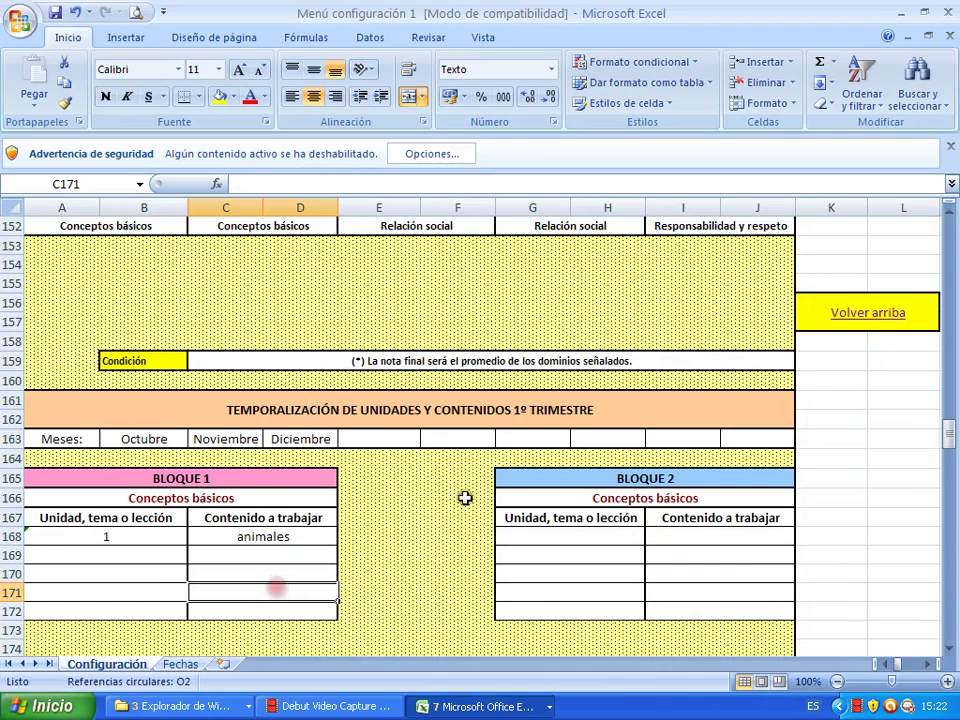
click(842, 313)
click(845, 488)
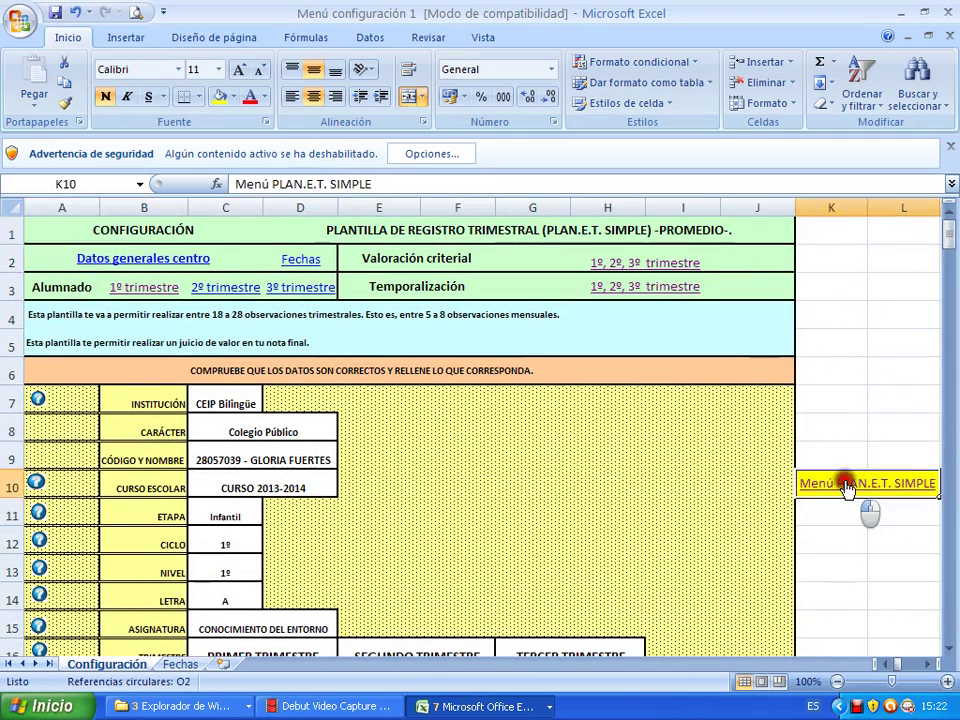